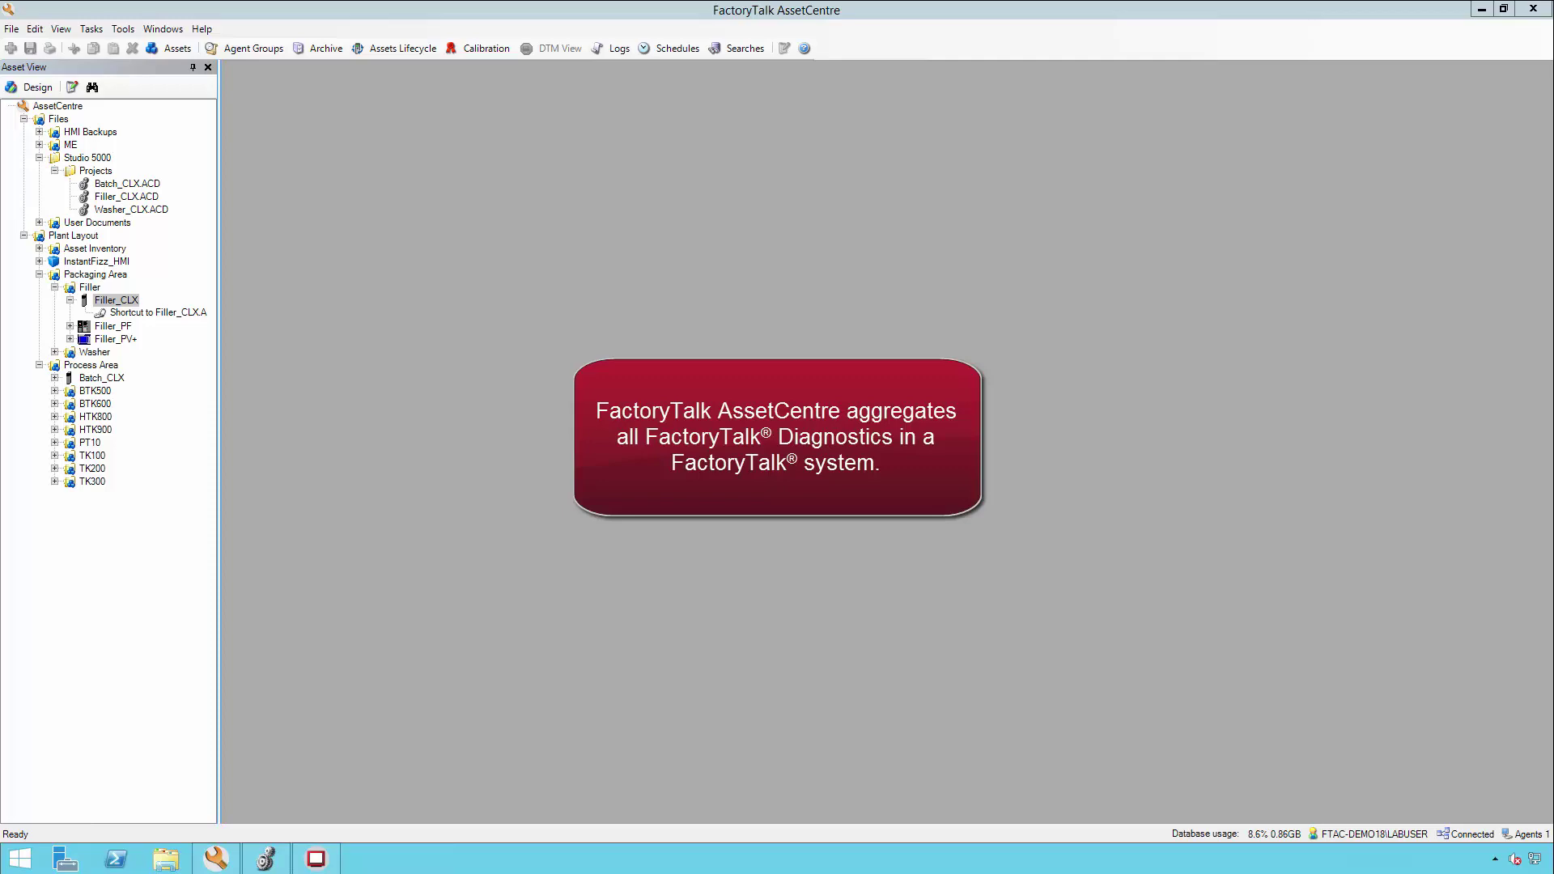
# - Open the Logs view to display the Event Log records
pyautogui.click(620, 48)
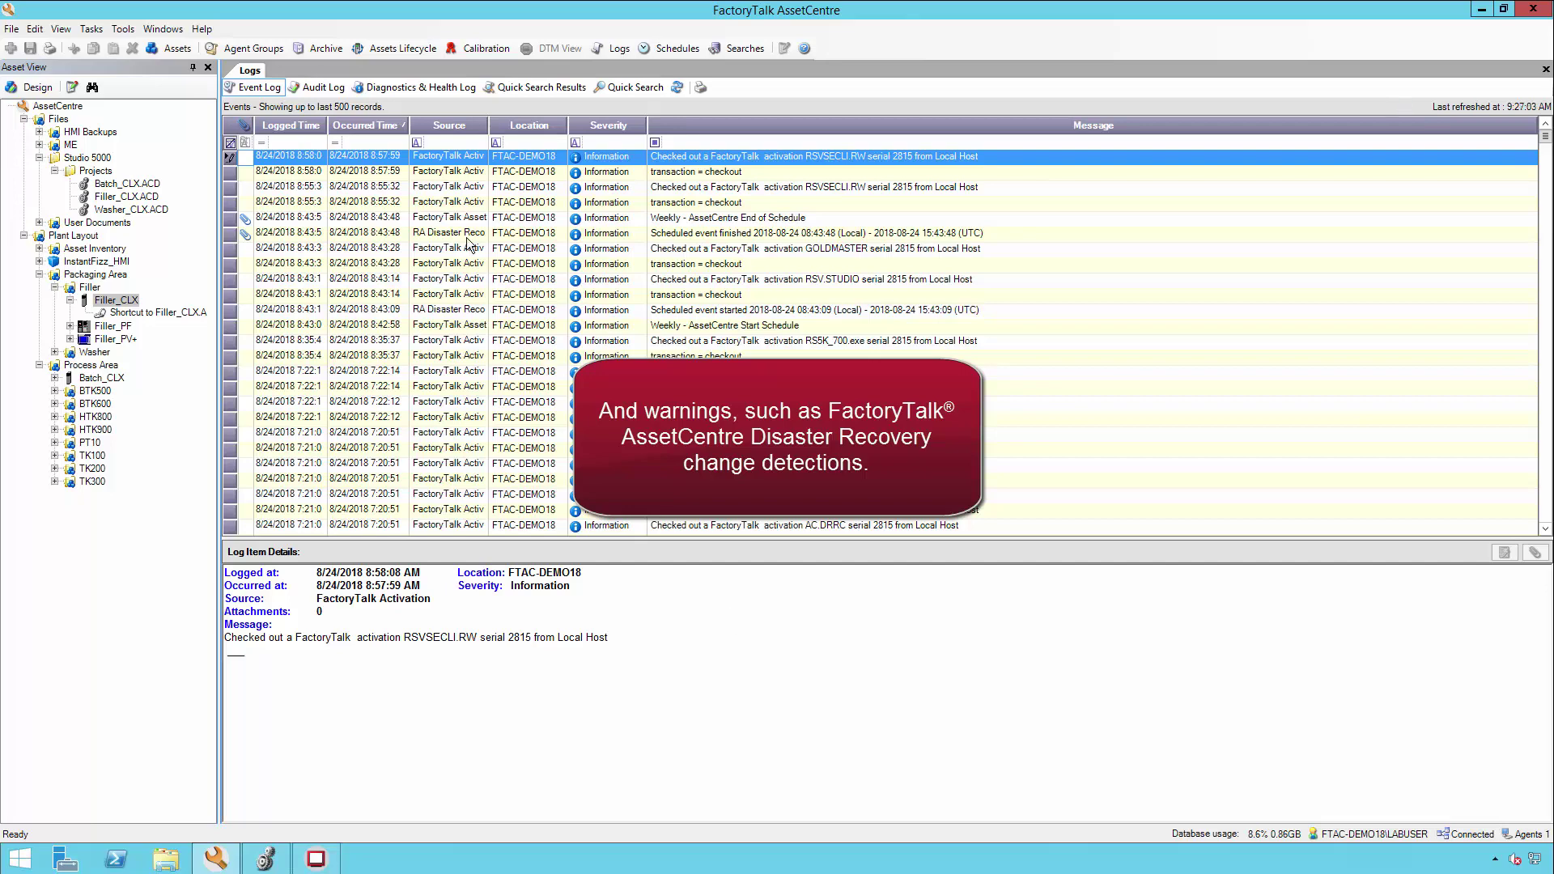
# - Show the Audit Log, listing each action with its resource and acting user
pyautogui.click(323, 87)
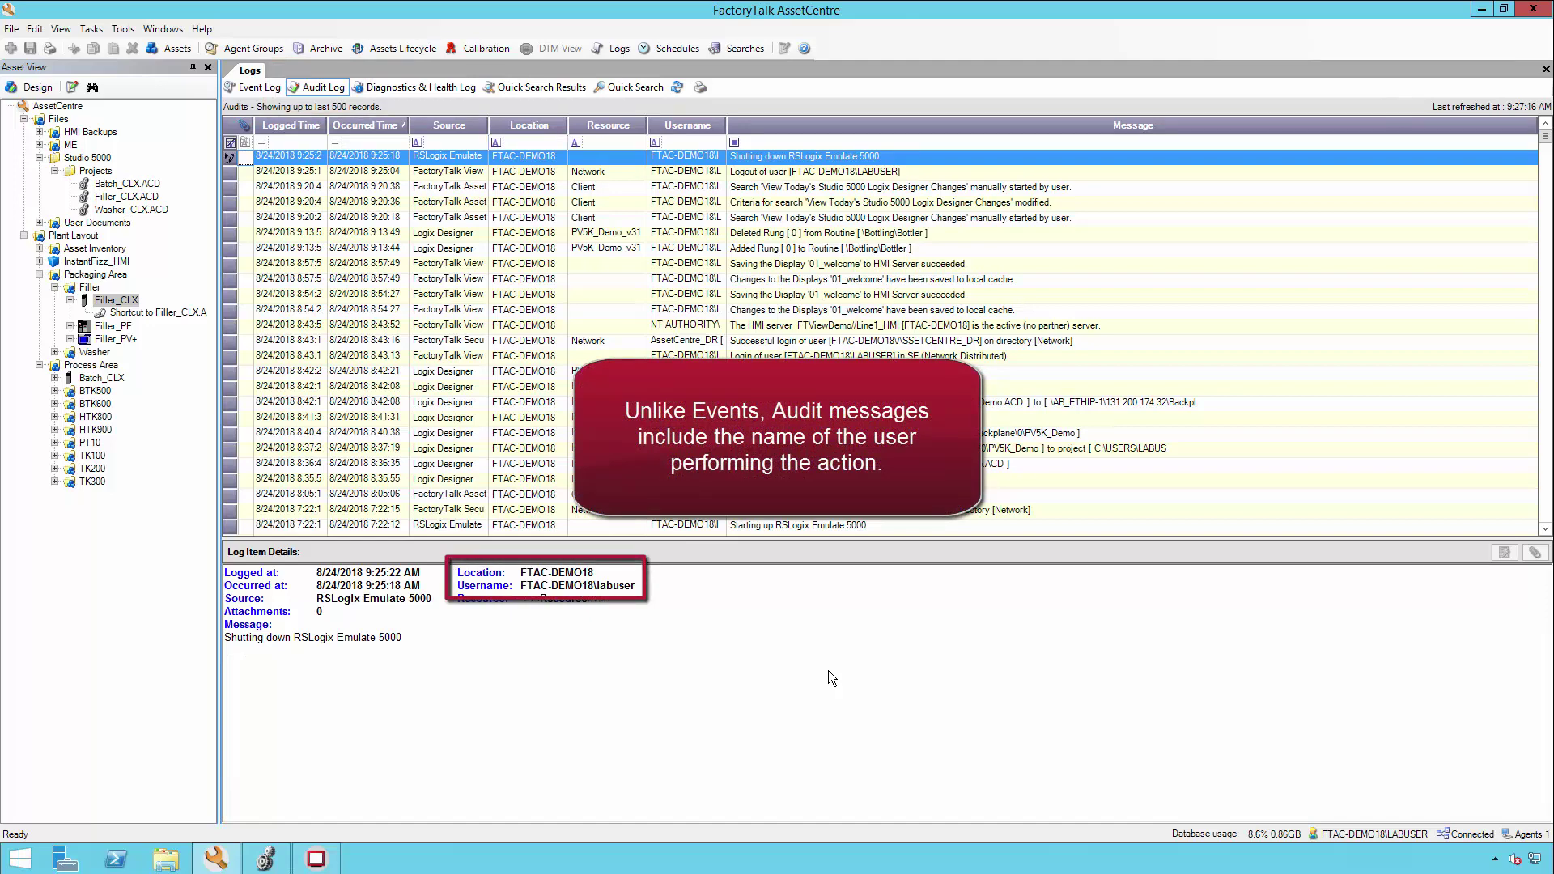
# - Start a pending edit of ChillerFan rung 0 and insert an XIC contact with operand Bit01
pyautogui.click(266, 860)
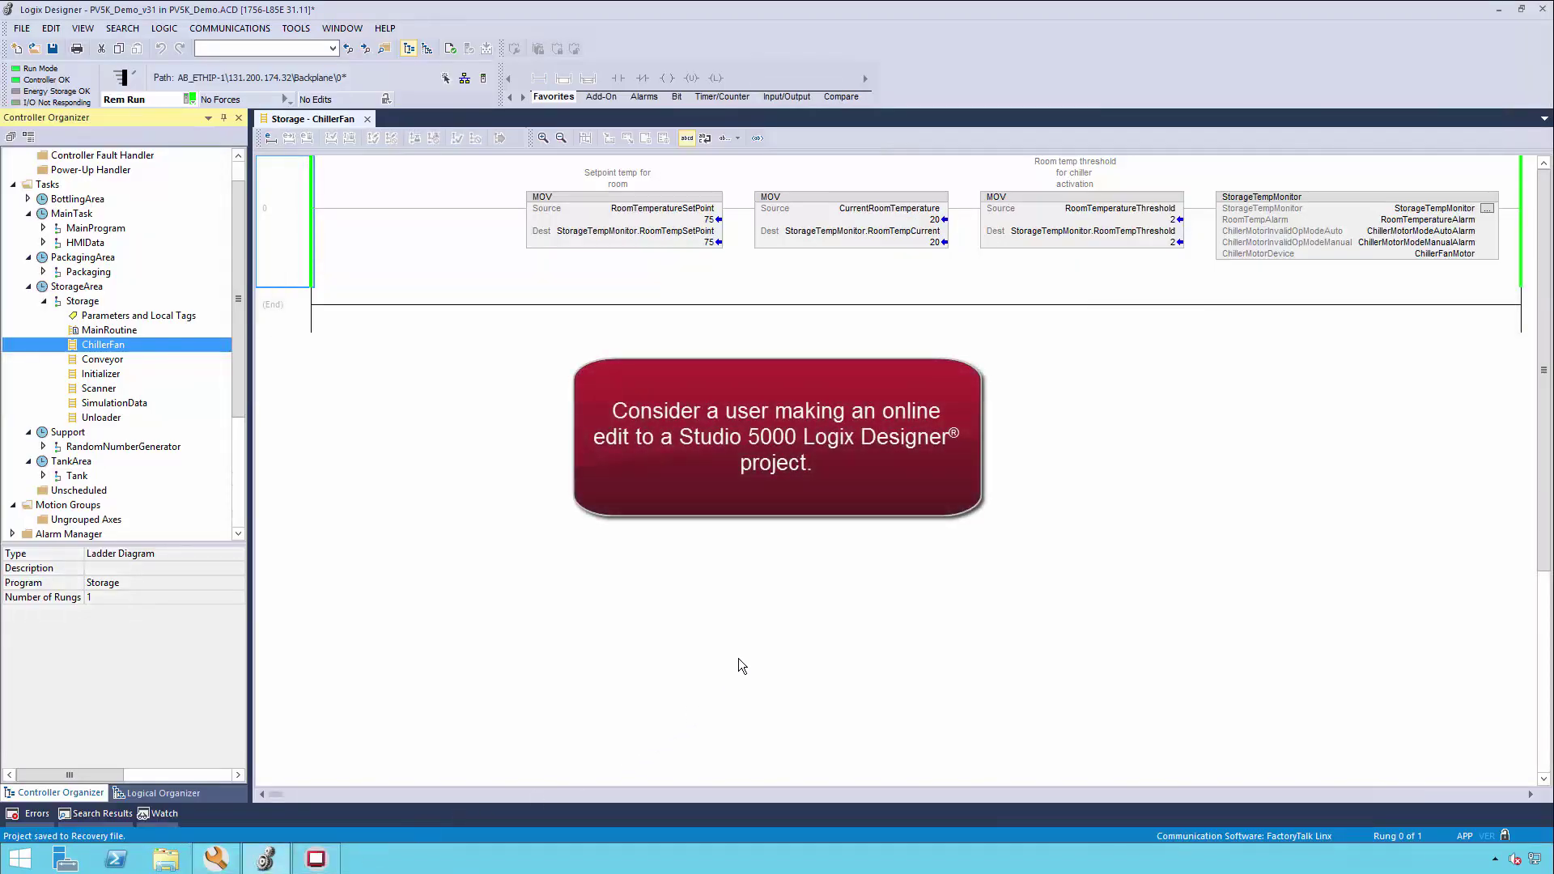
pyautogui.rightClick(276, 212)
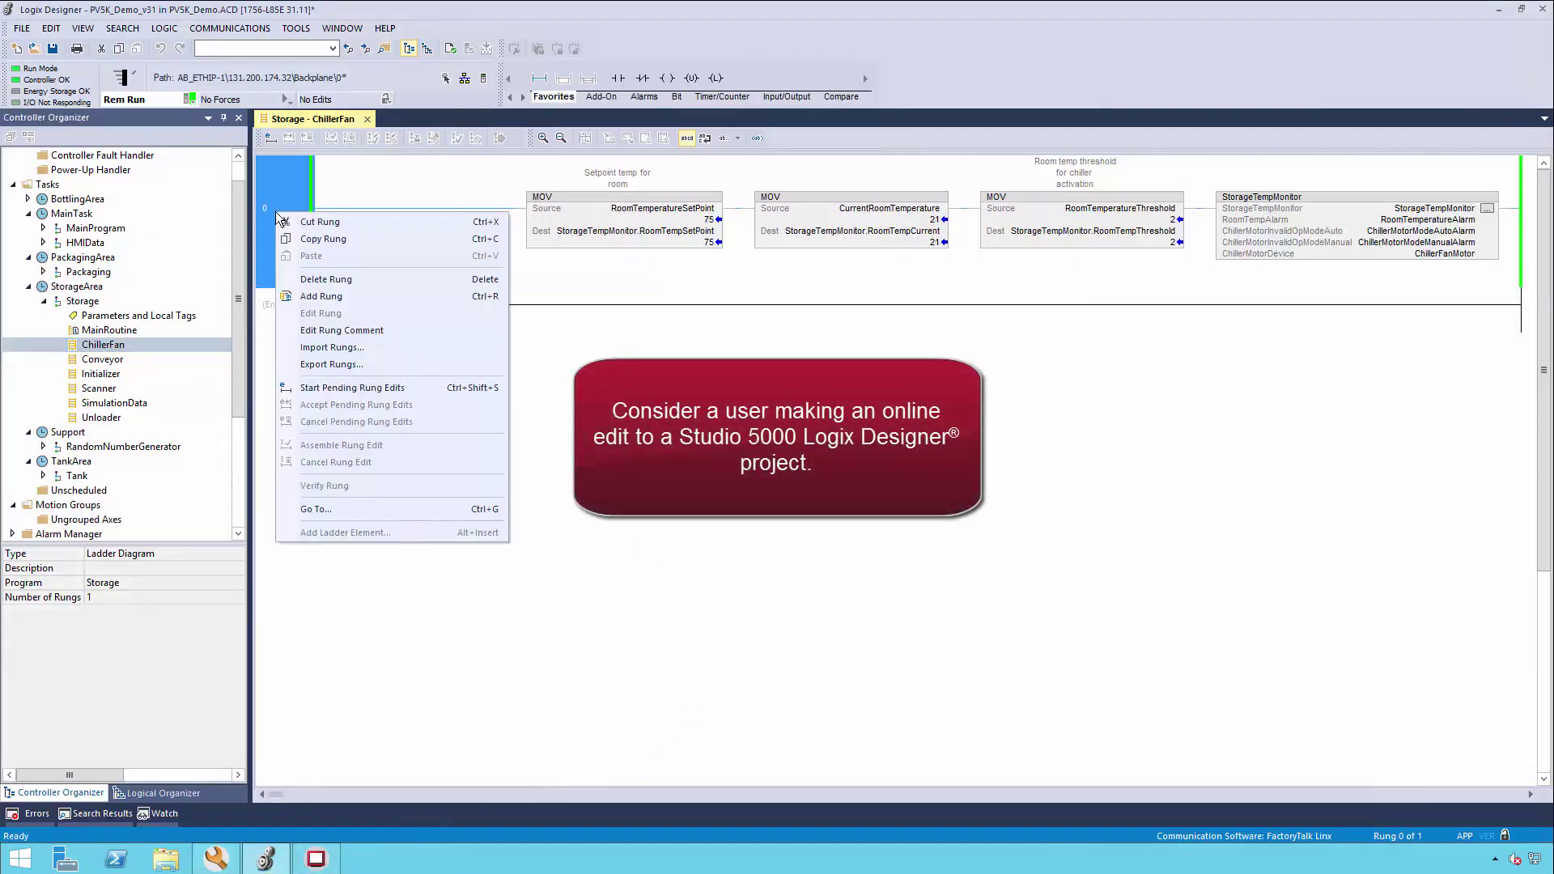
pyautogui.click(361, 388)
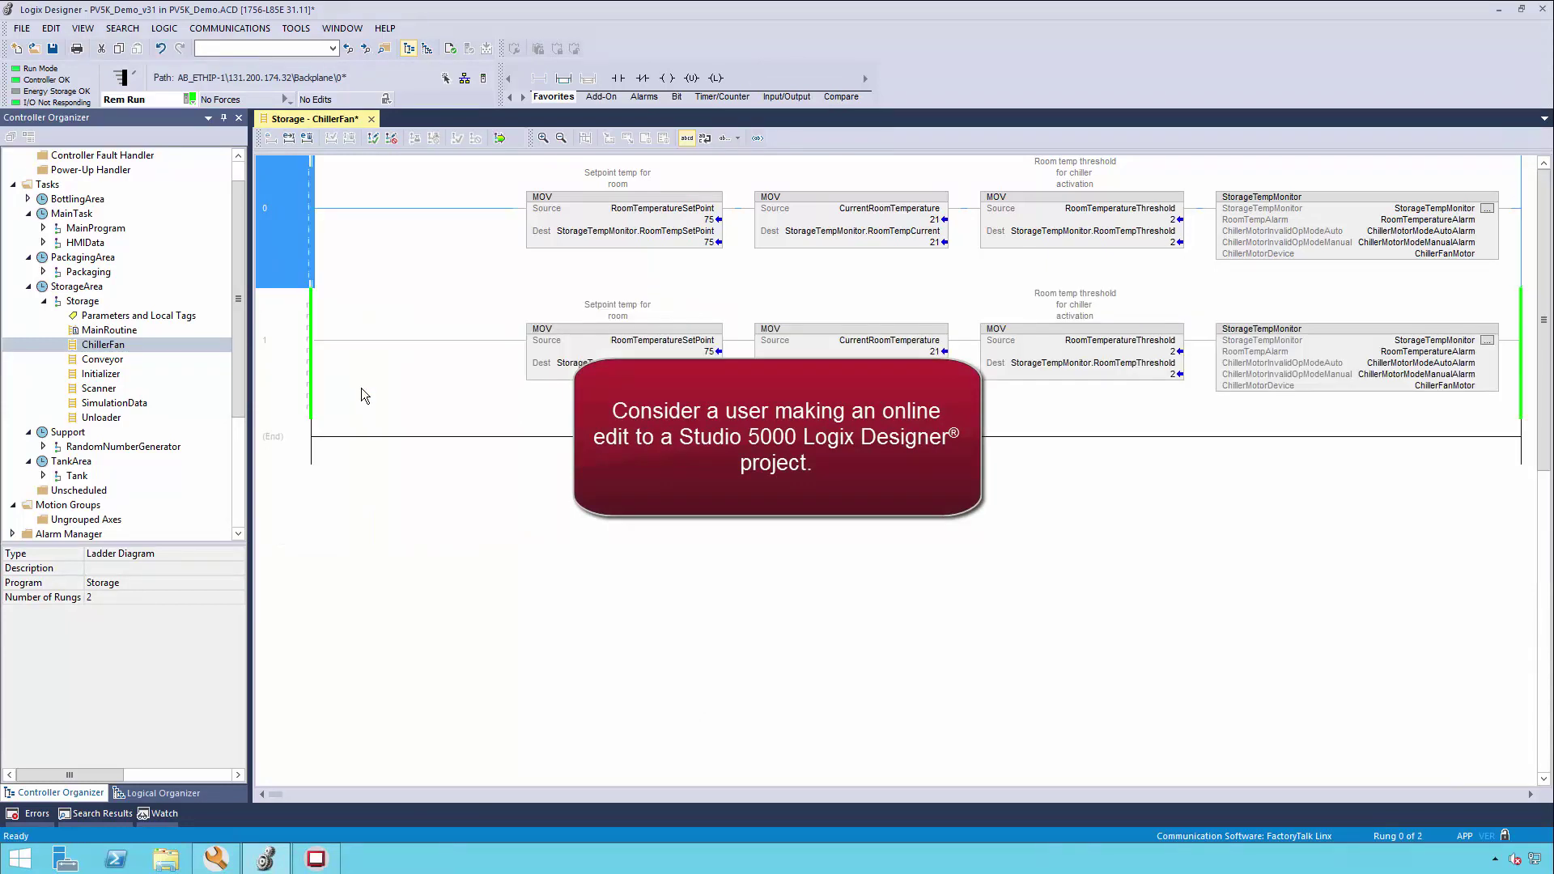
pyautogui.click(618, 78)
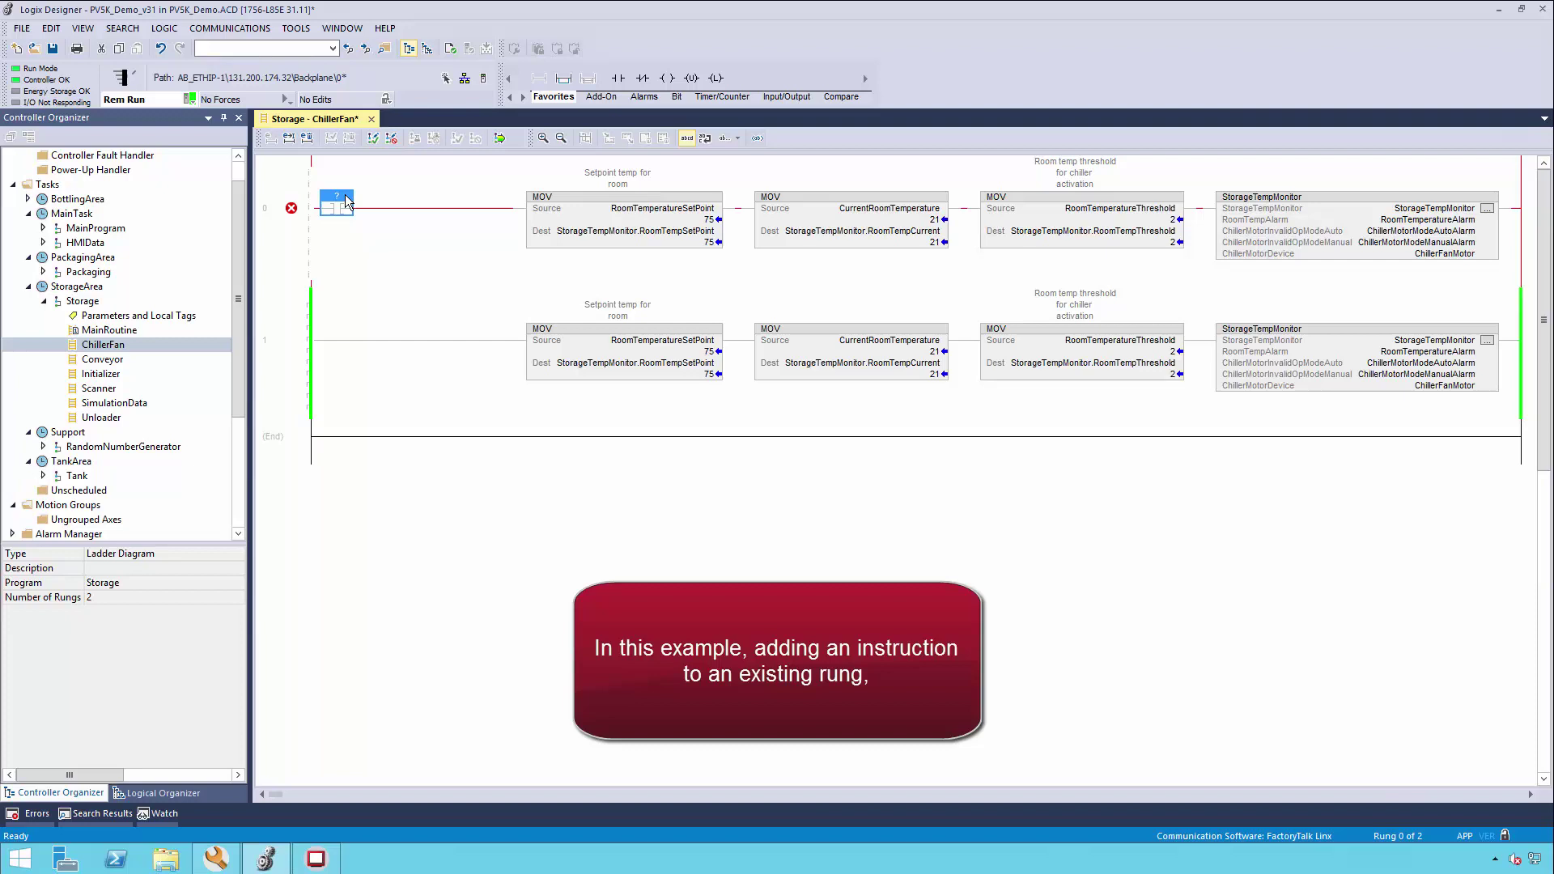
pyautogui.write('Bit01')
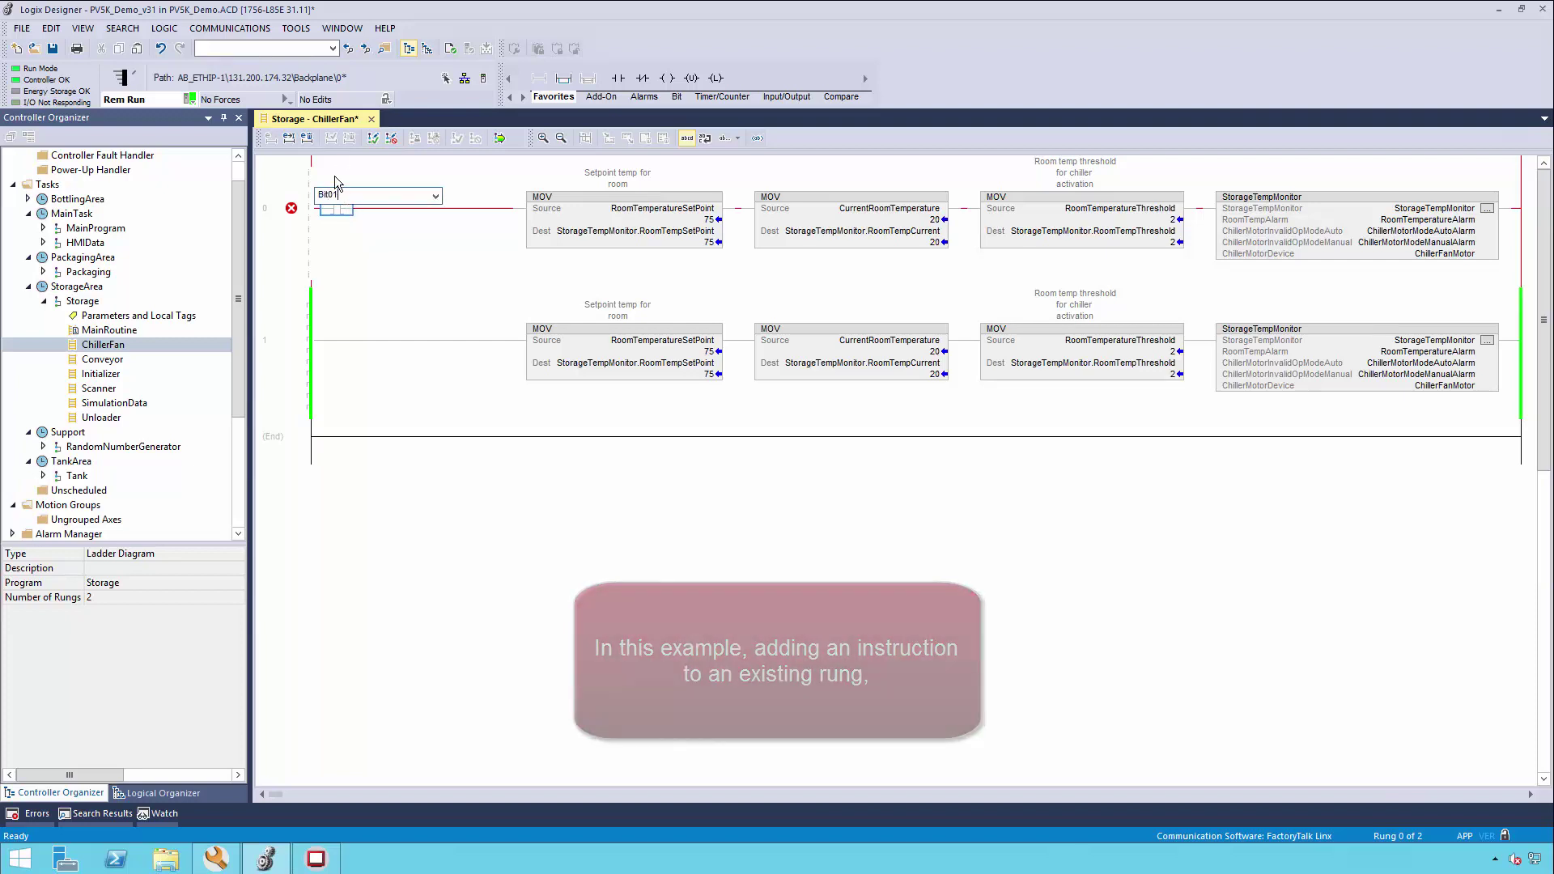
pyautogui.press('Return')
# - Create the Bit01 tag, finalize all rung edits, and toggle Bit01 on
pyautogui.rightClick(339, 198)
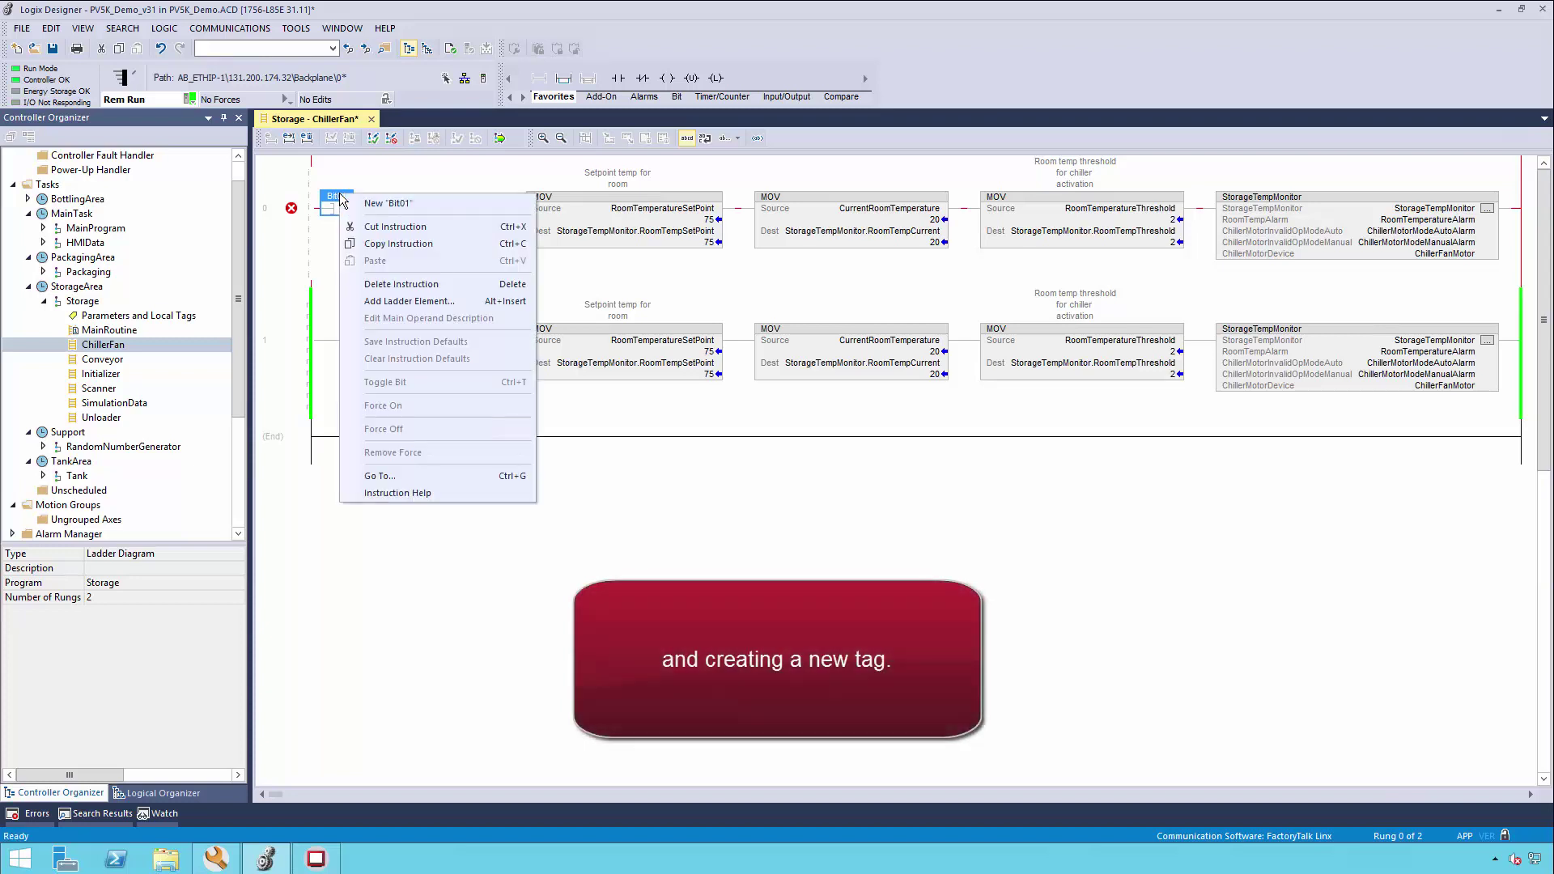
pyautogui.click(373, 208)
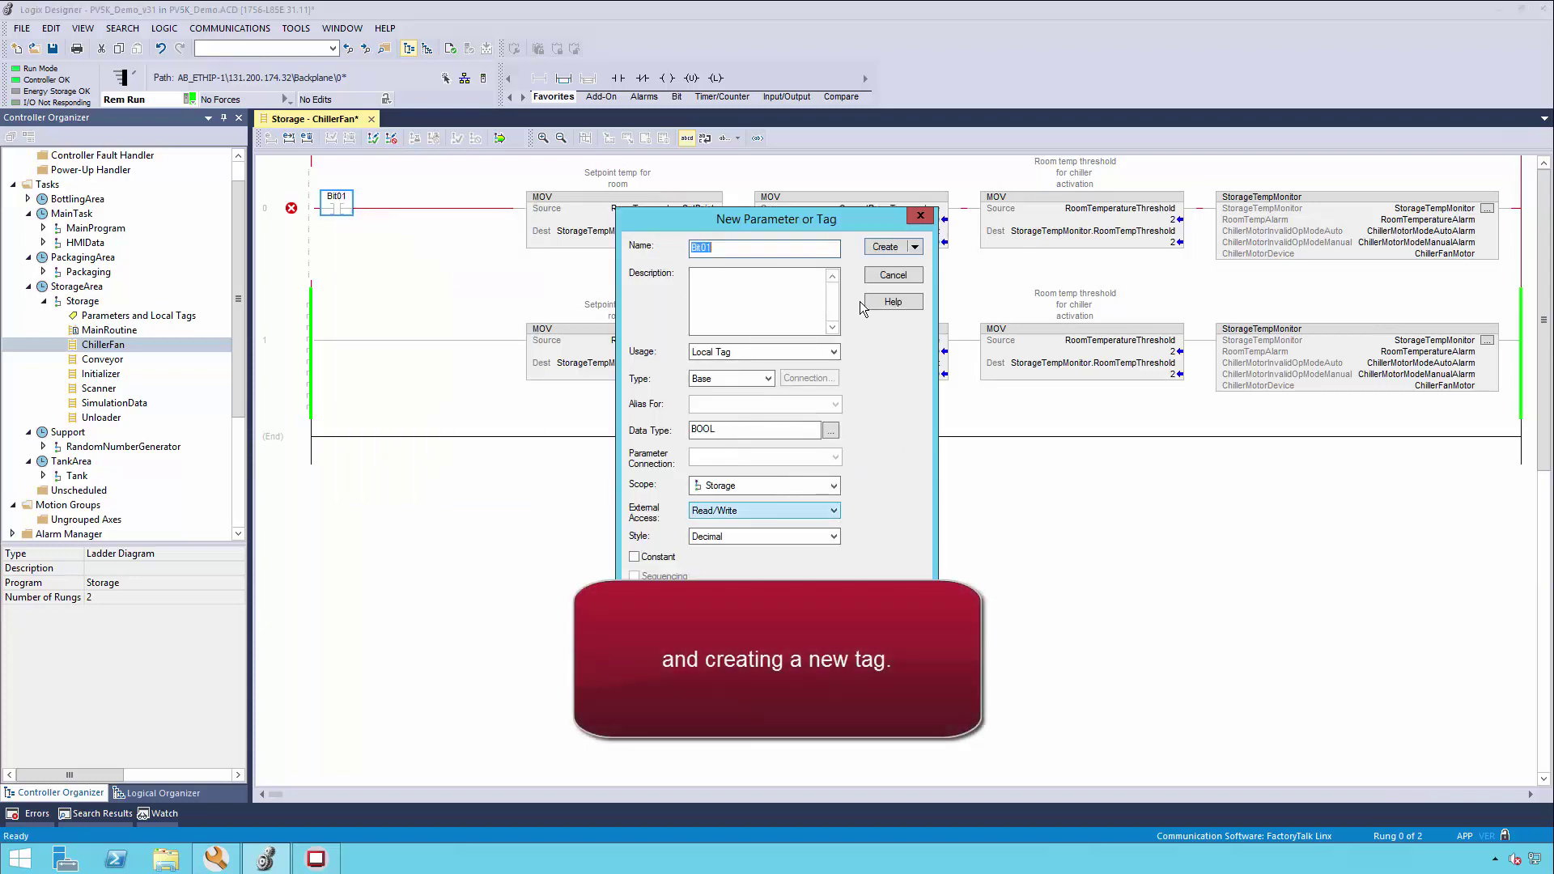
pyautogui.click(892, 248)
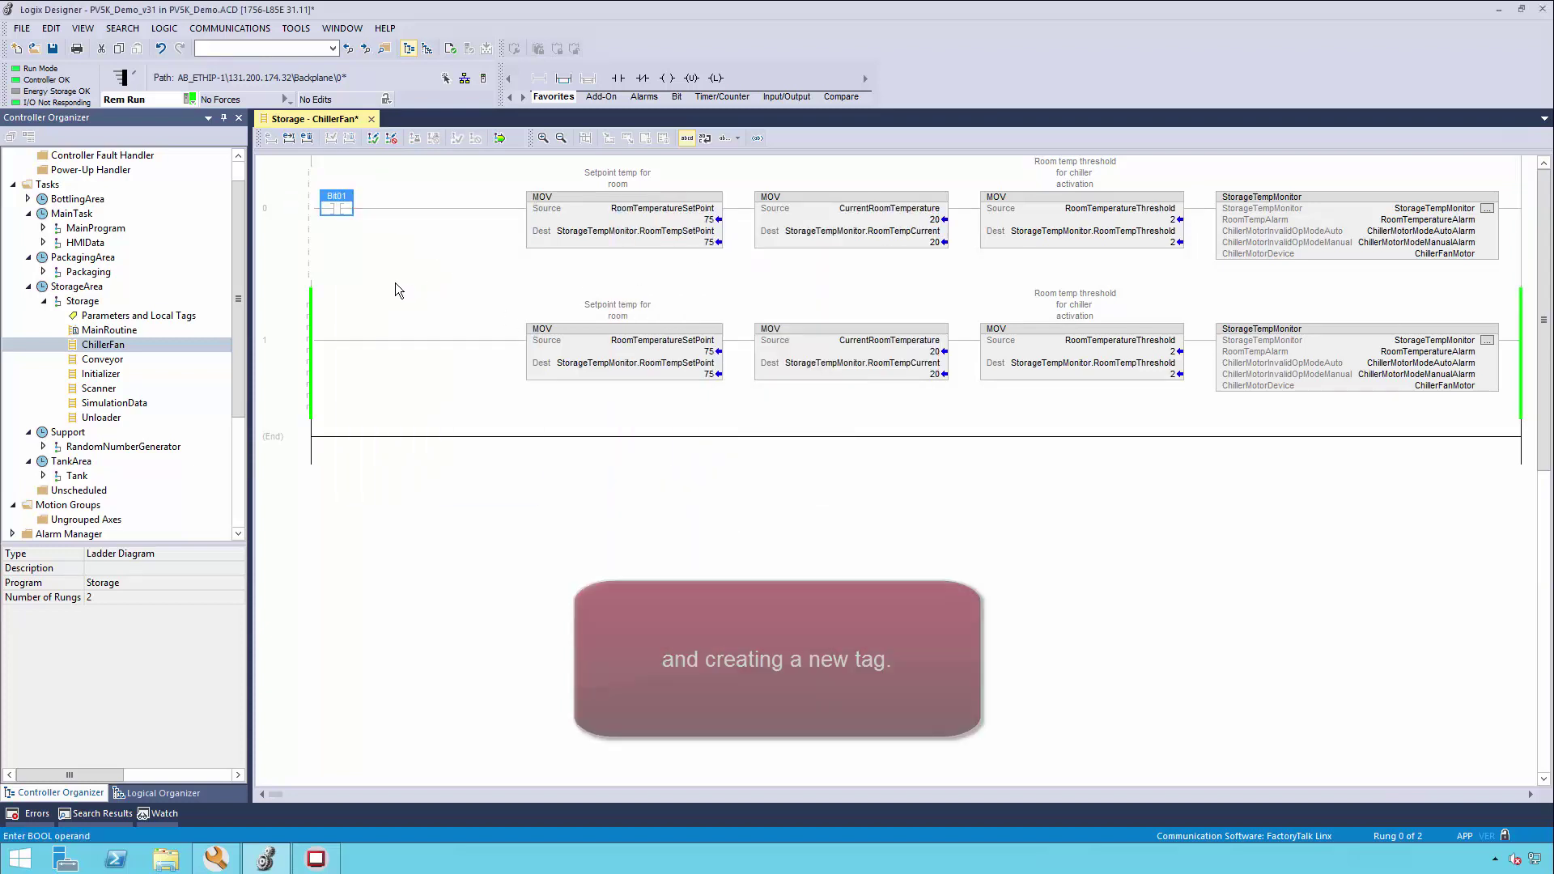
pyautogui.click(500, 139)
pyautogui.click(684, 620)
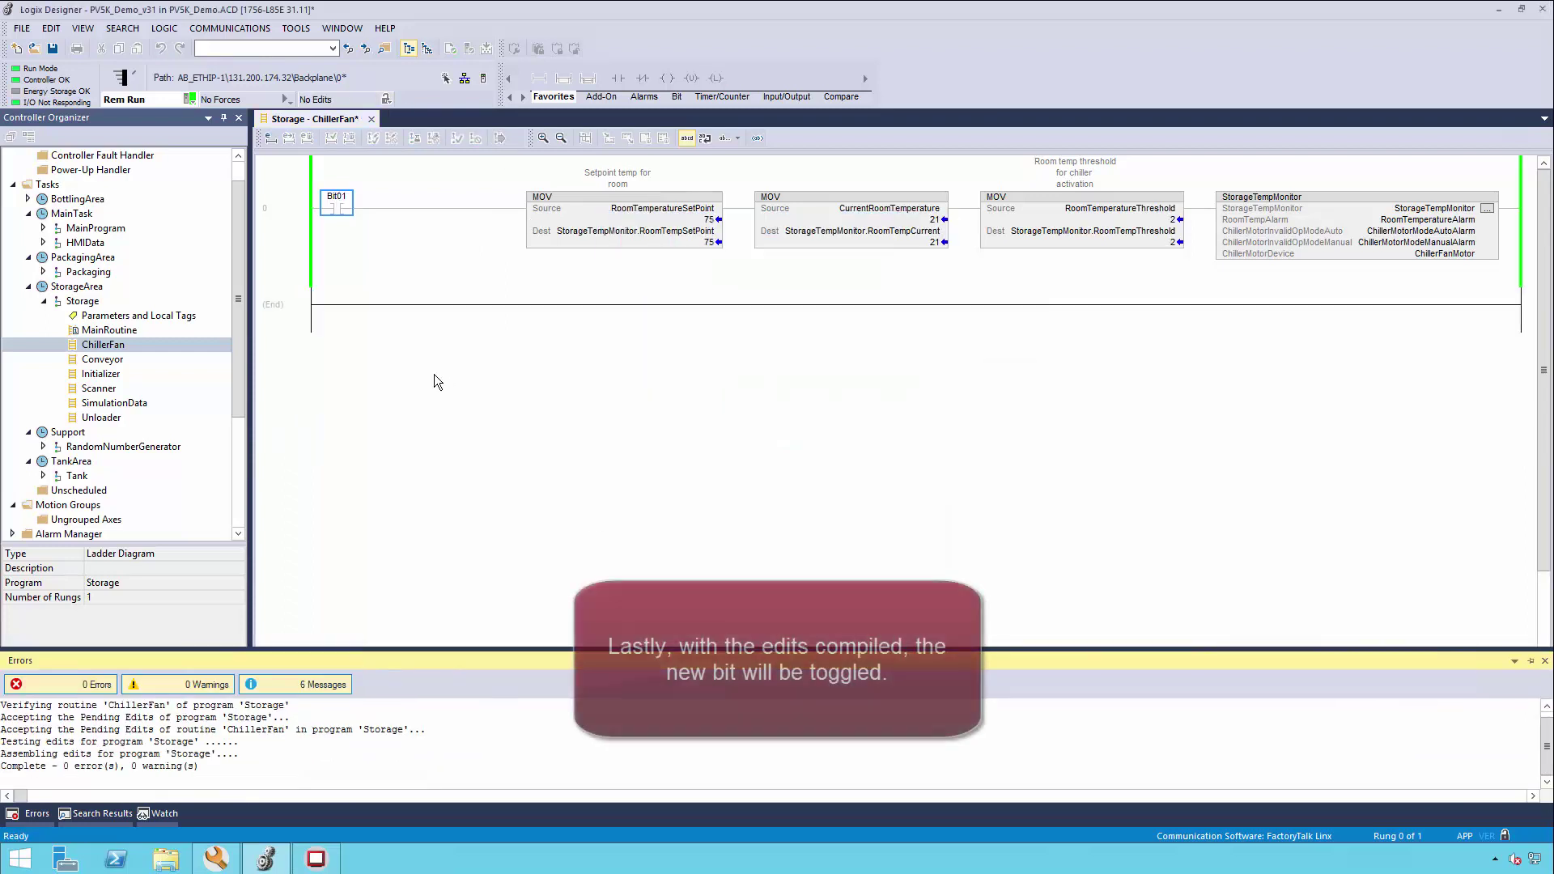
pyautogui.rightClick(336, 207)
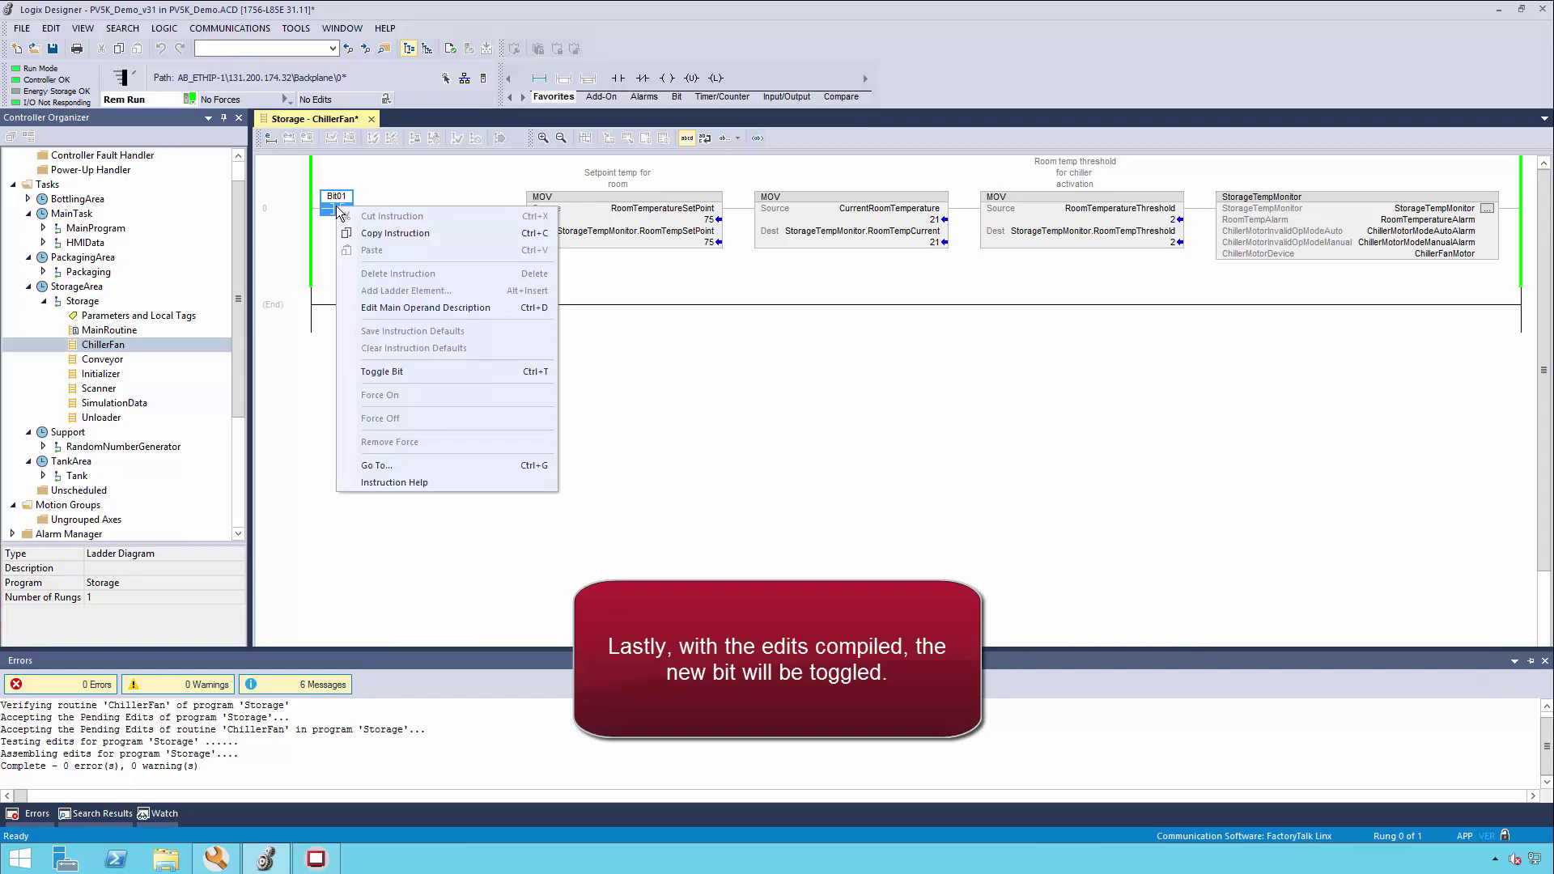
pyautogui.click(402, 374)
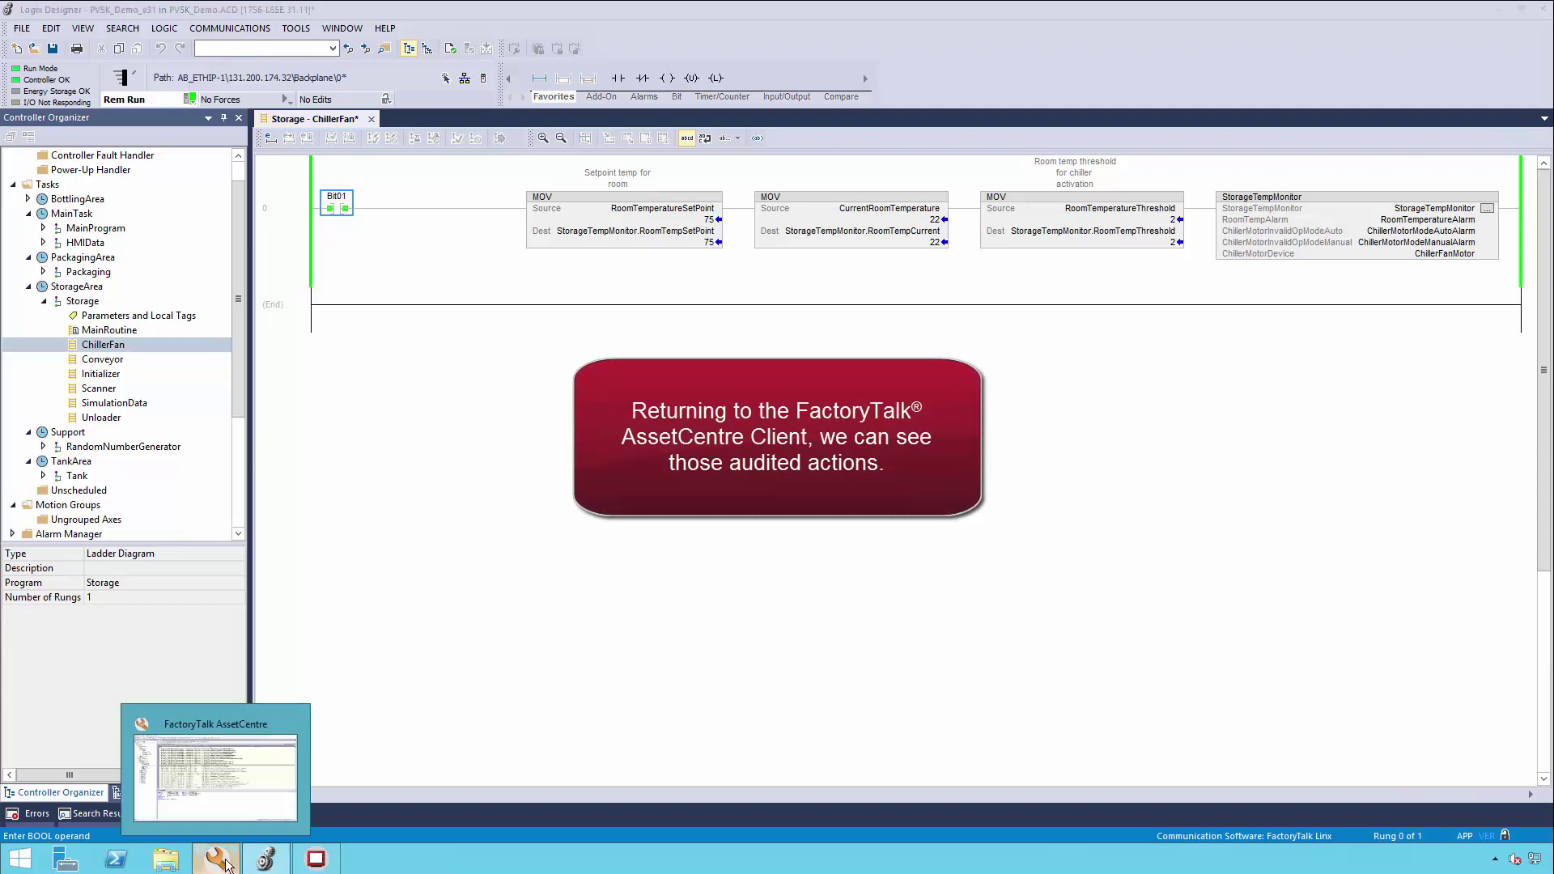
# - Inspect the audit entries for Created Tag Bit01, Modified Rung 0, and Bit01 changed to 1
pyautogui.click(221, 860)
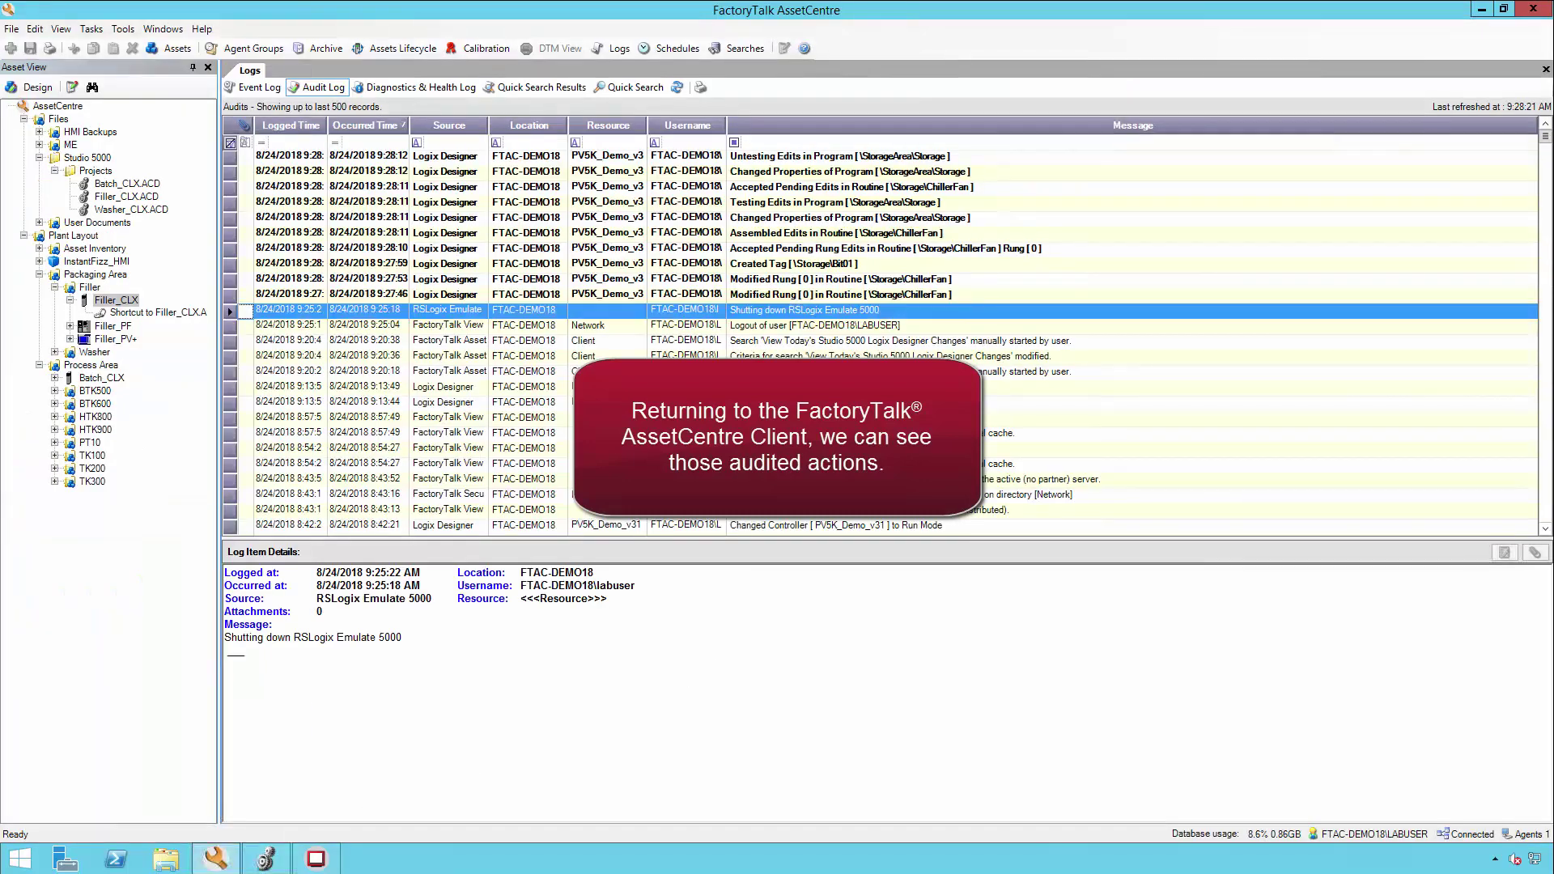
pyautogui.click(842, 265)
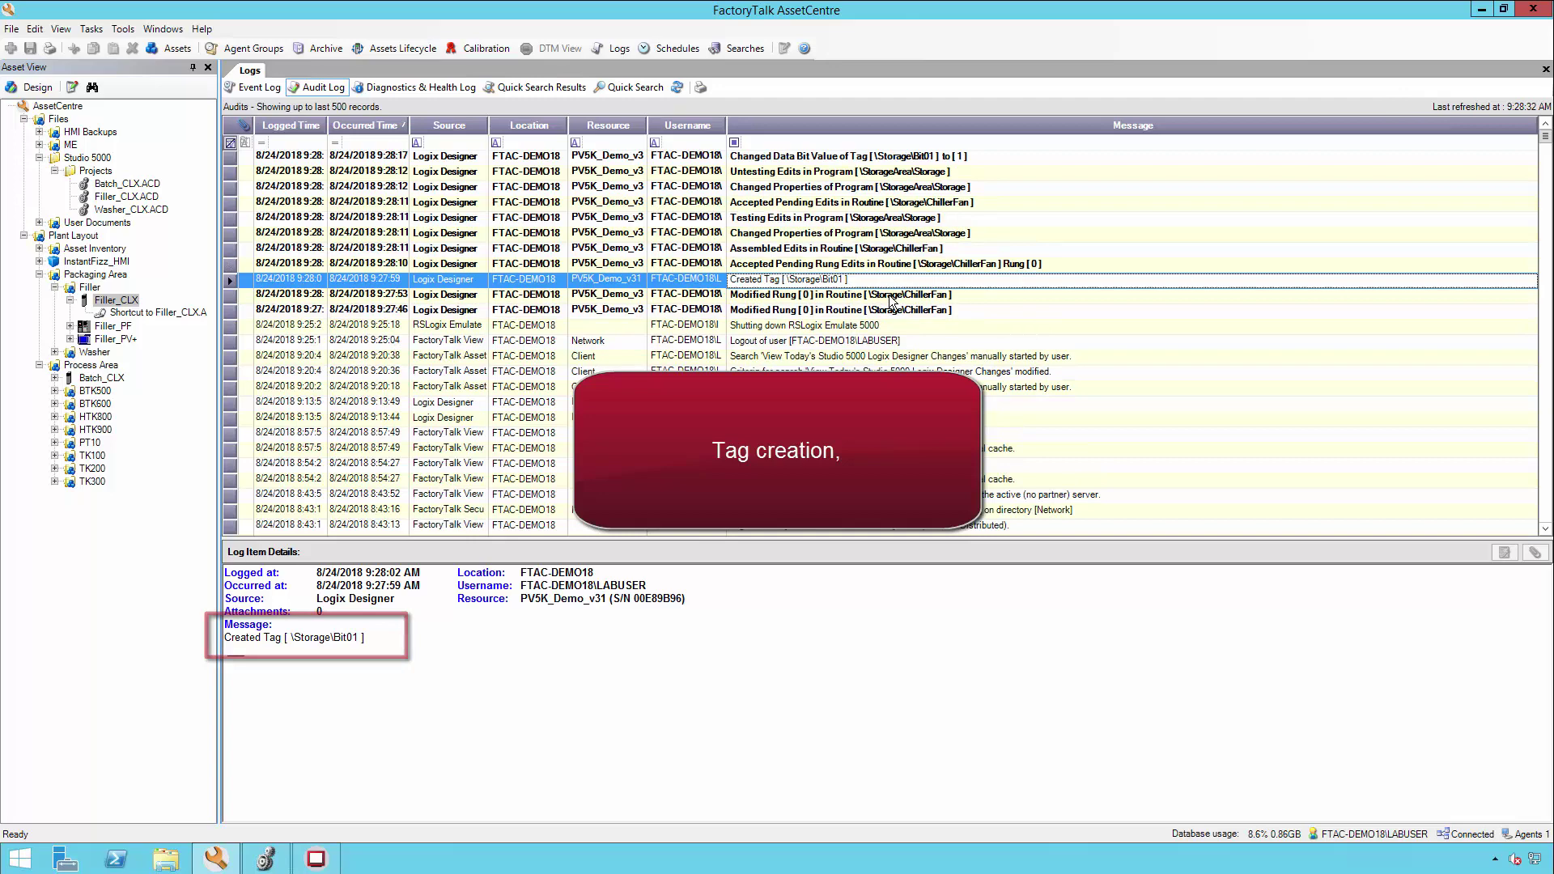
pyautogui.click(899, 295)
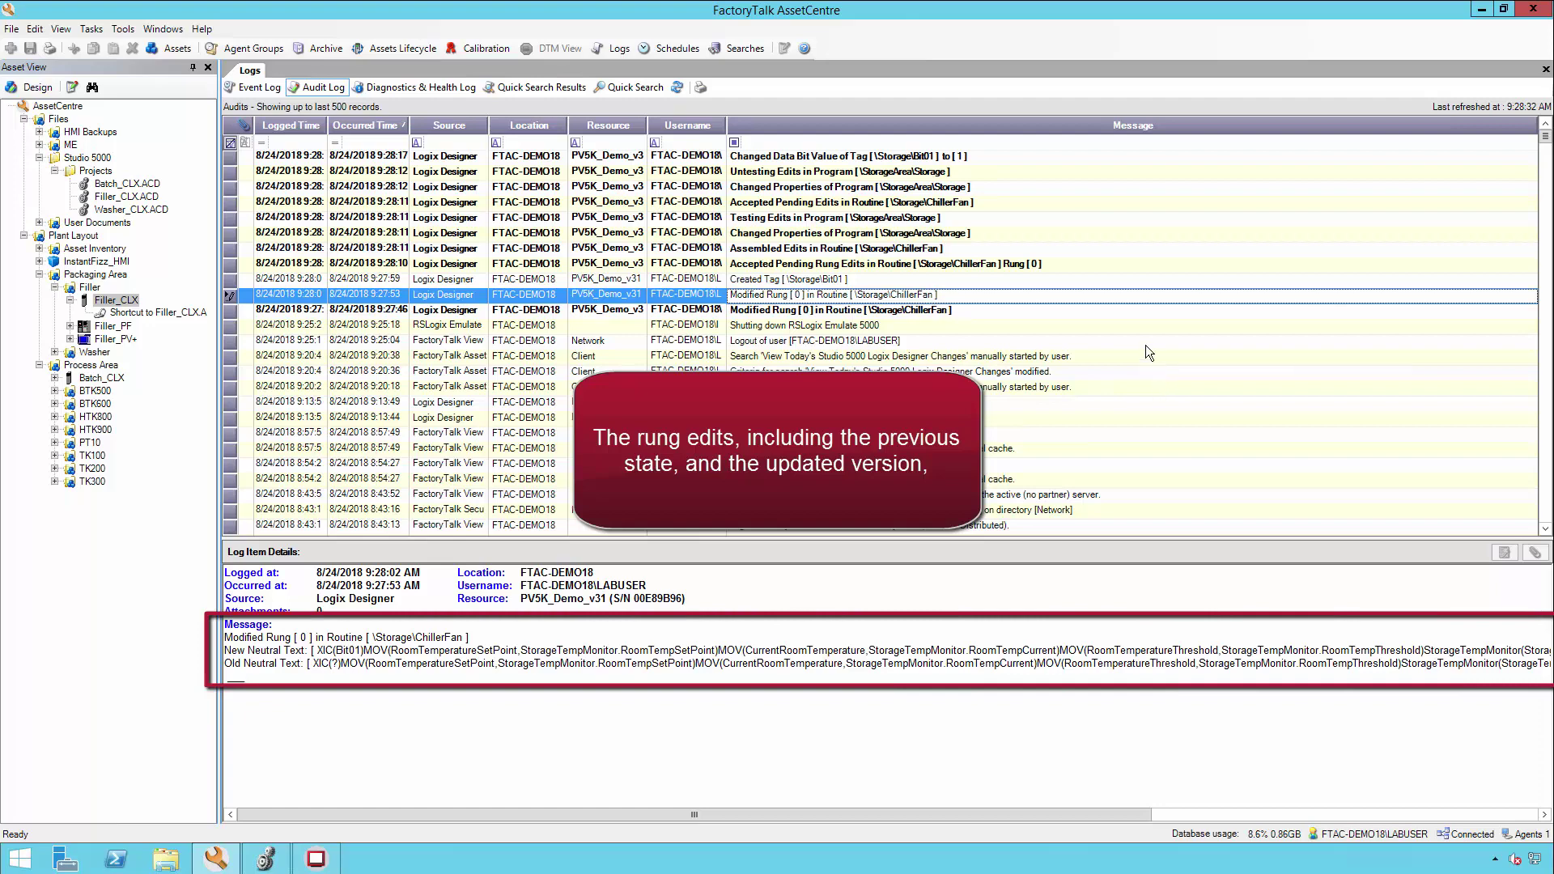
pyautogui.click(929, 159)
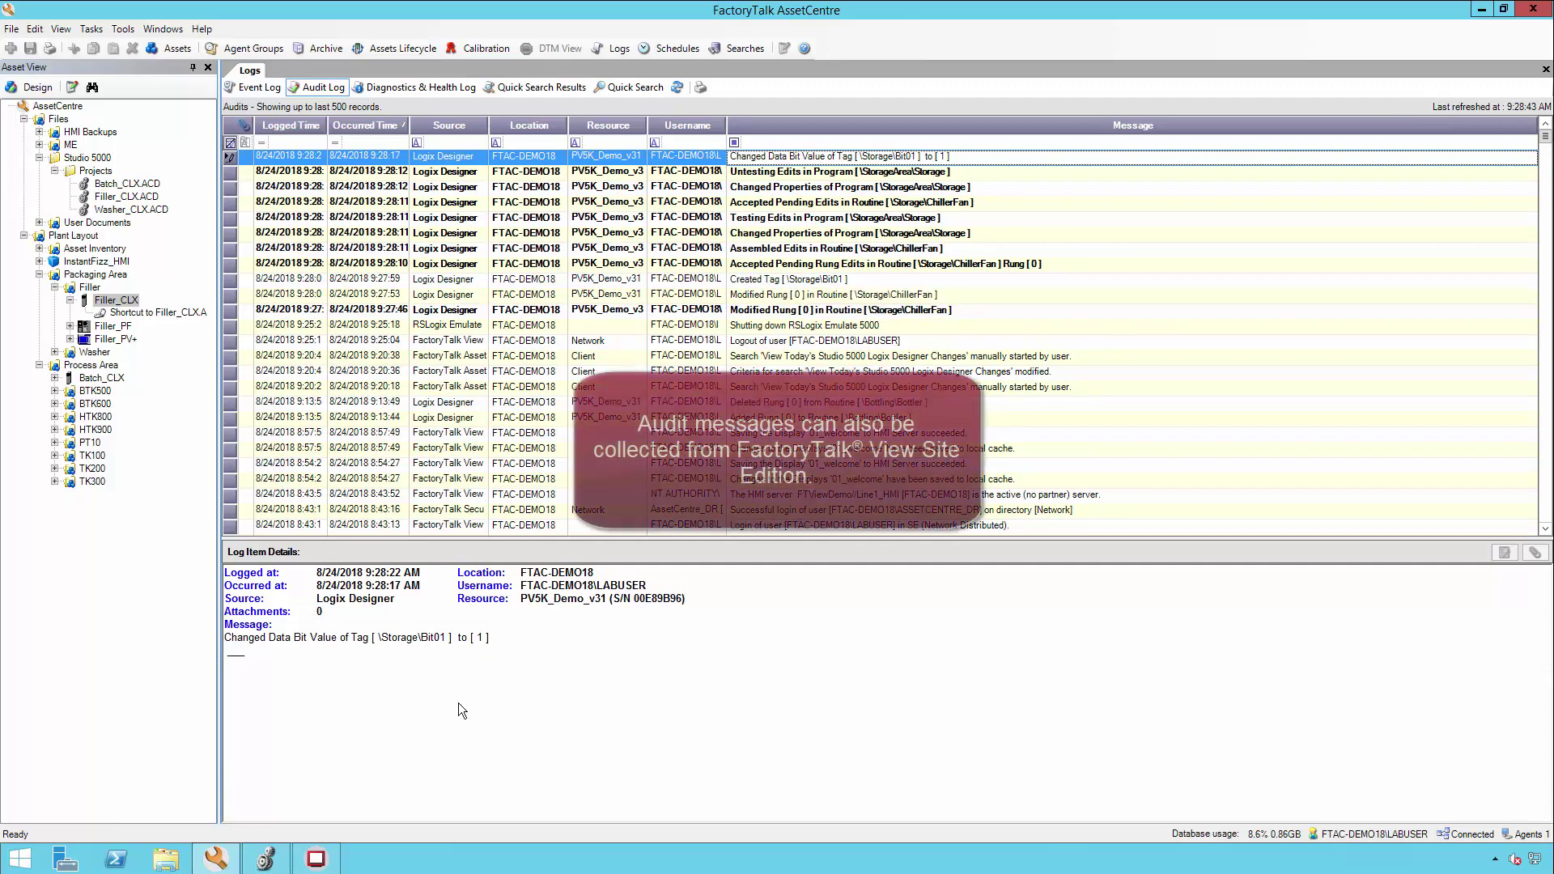
# - Enter 55 in the Numeric Entry (was 75) and view its Write audit entry
pyautogui.click(320, 862)
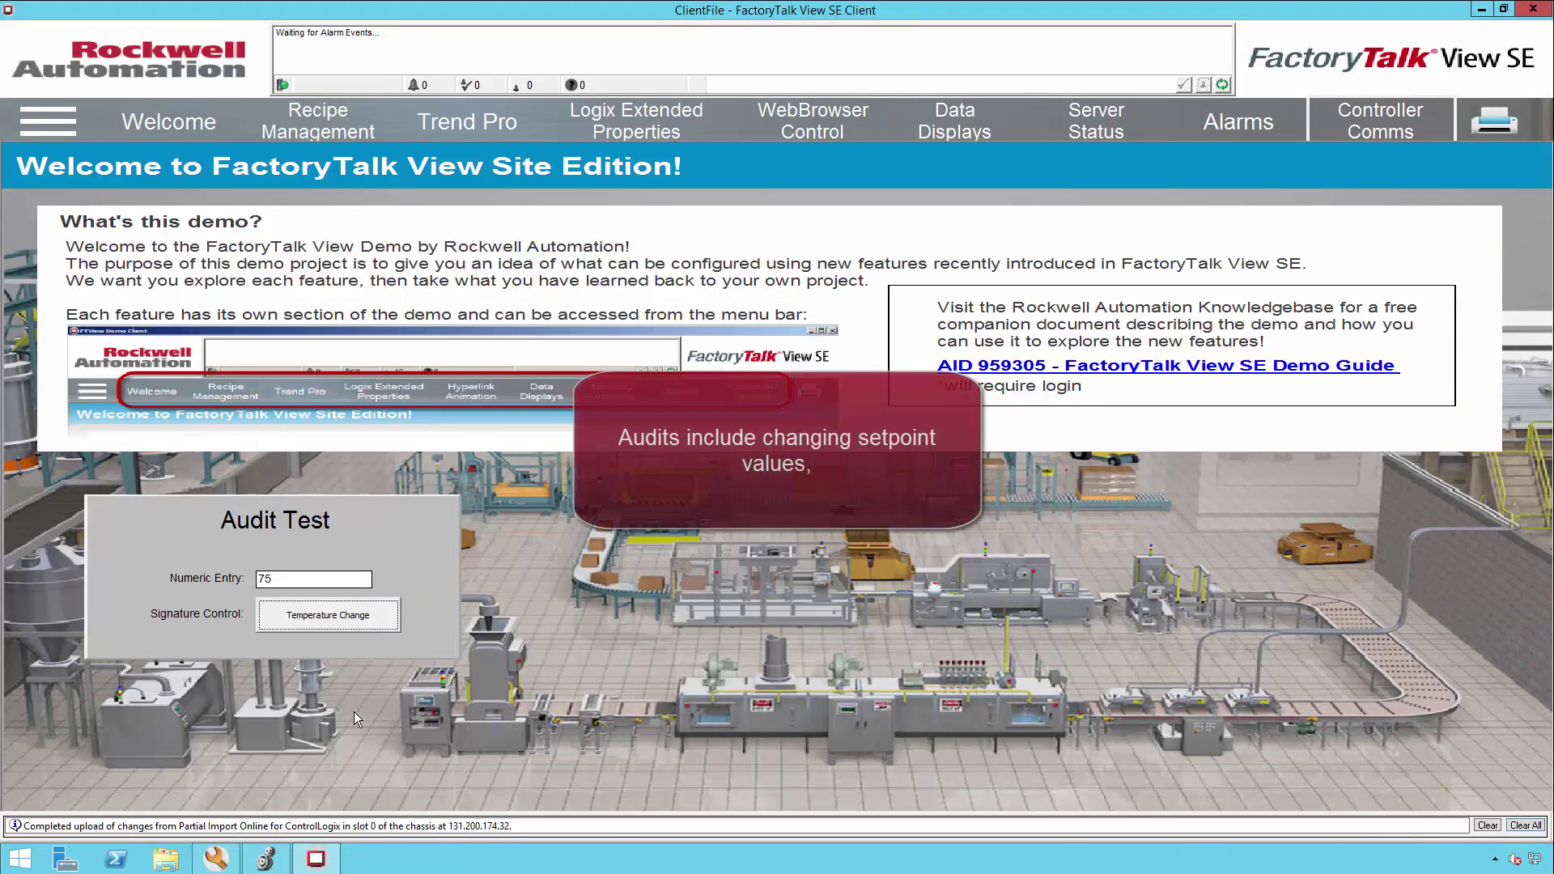
pyautogui.click(291, 580)
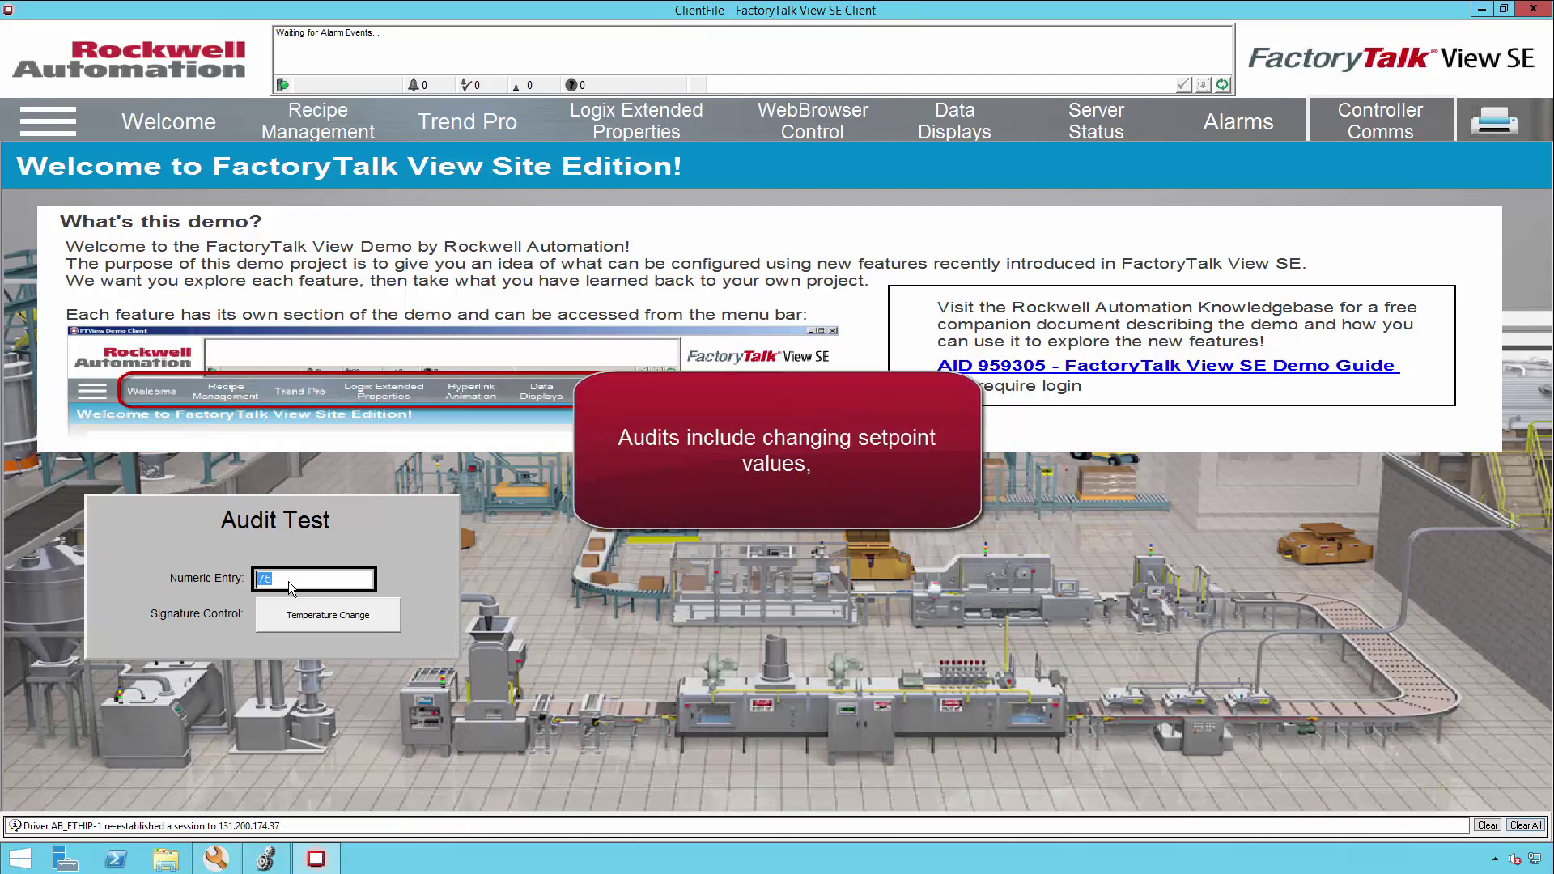
pyautogui.write('55')
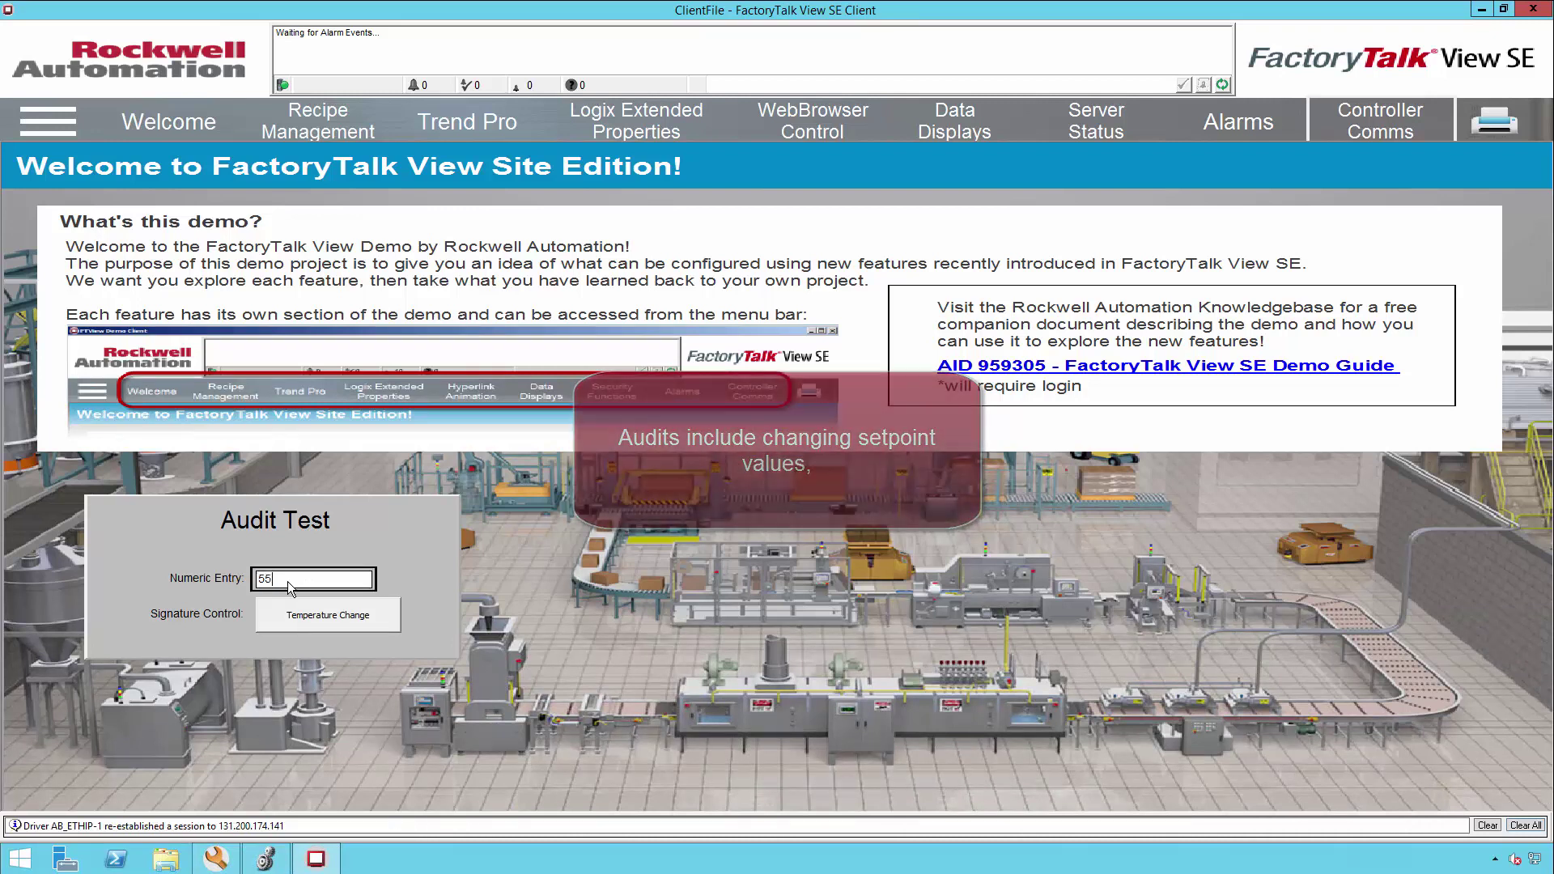
pyautogui.press('Return')
pyautogui.click(217, 859)
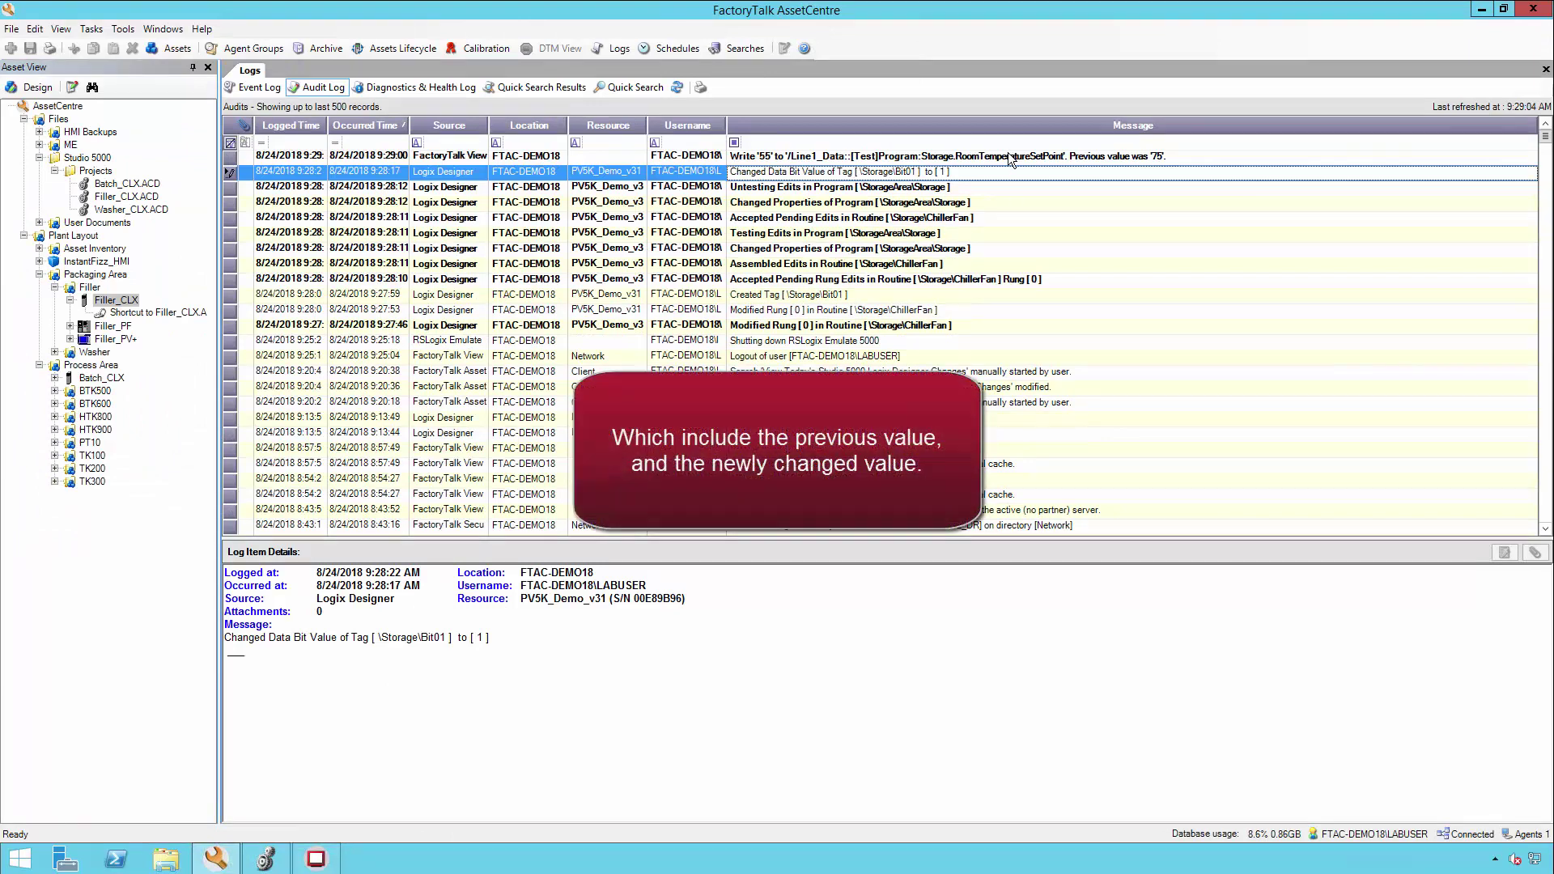
pyautogui.click(1010, 157)
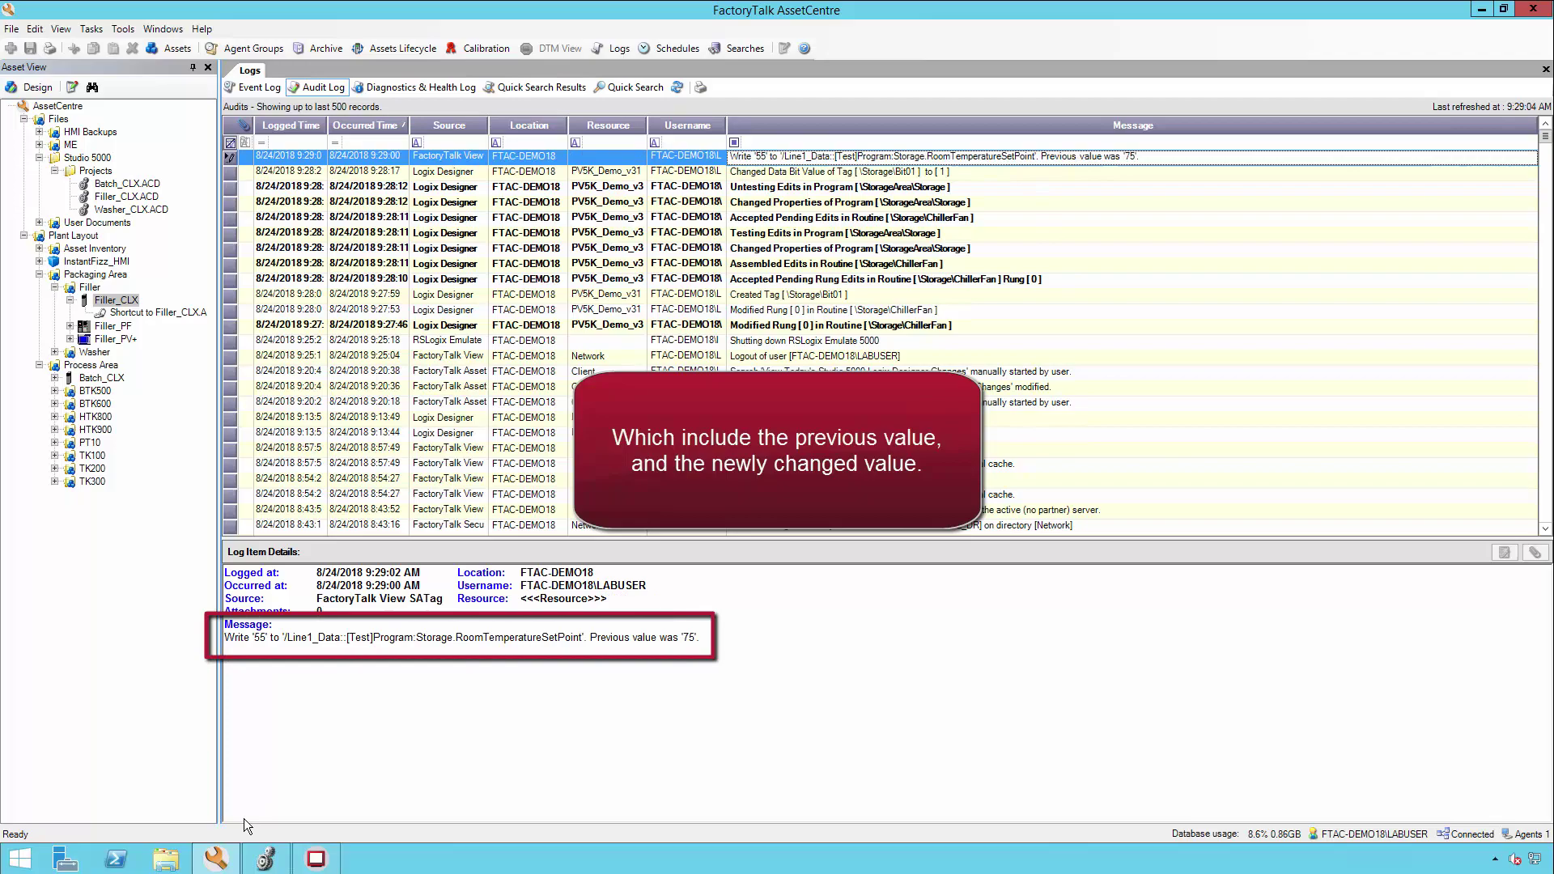
# - Sign a Temperature Change from 55 to 70 with the comment 'Diagnostic test.'
pyautogui.click(314, 859)
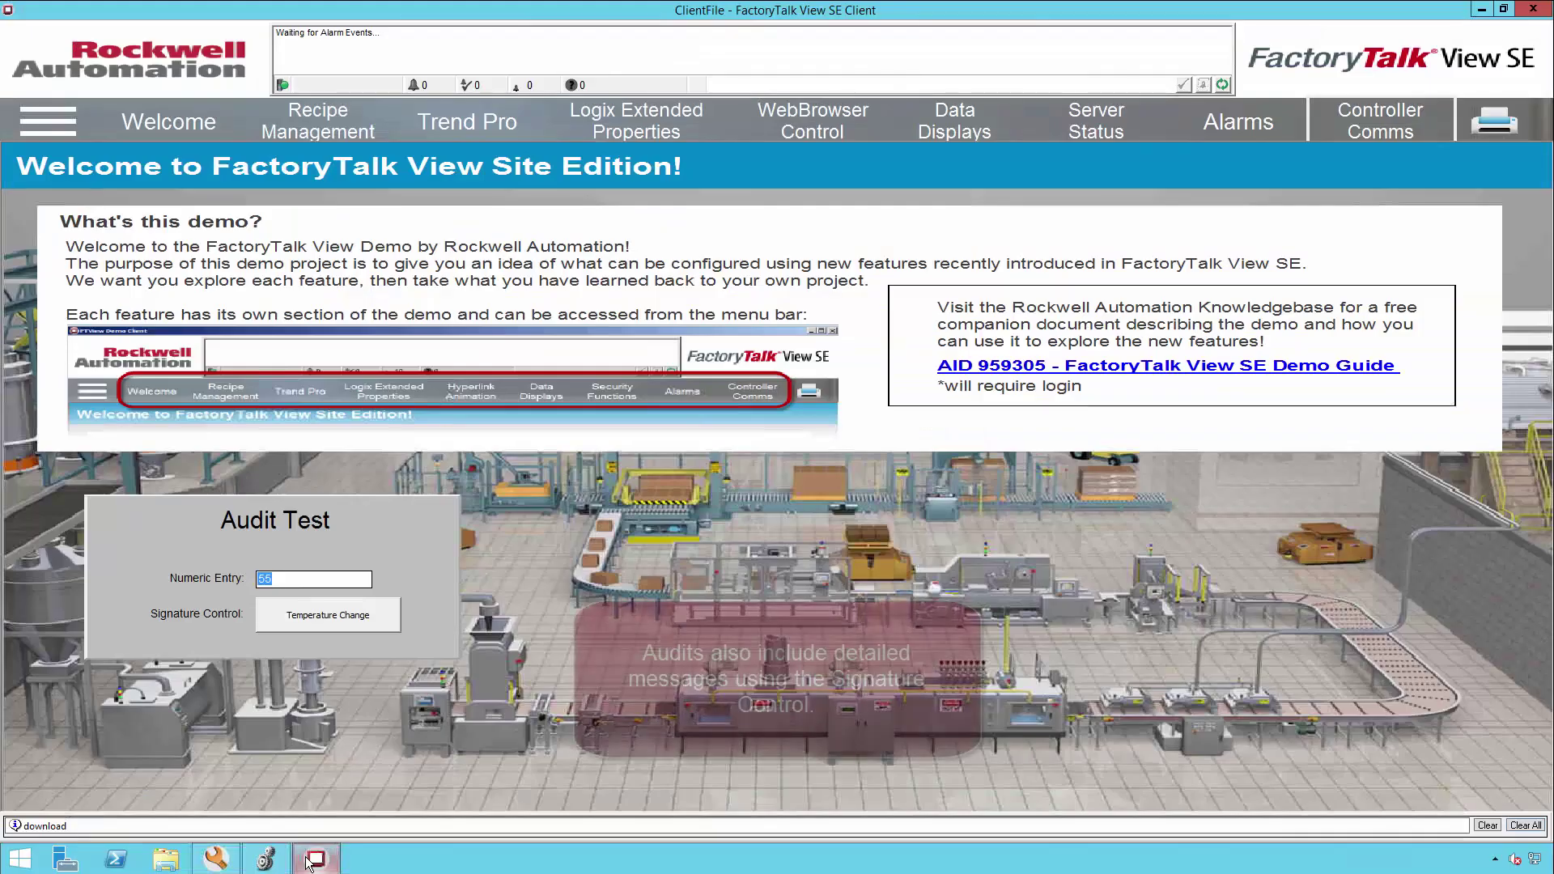
pyautogui.click(311, 624)
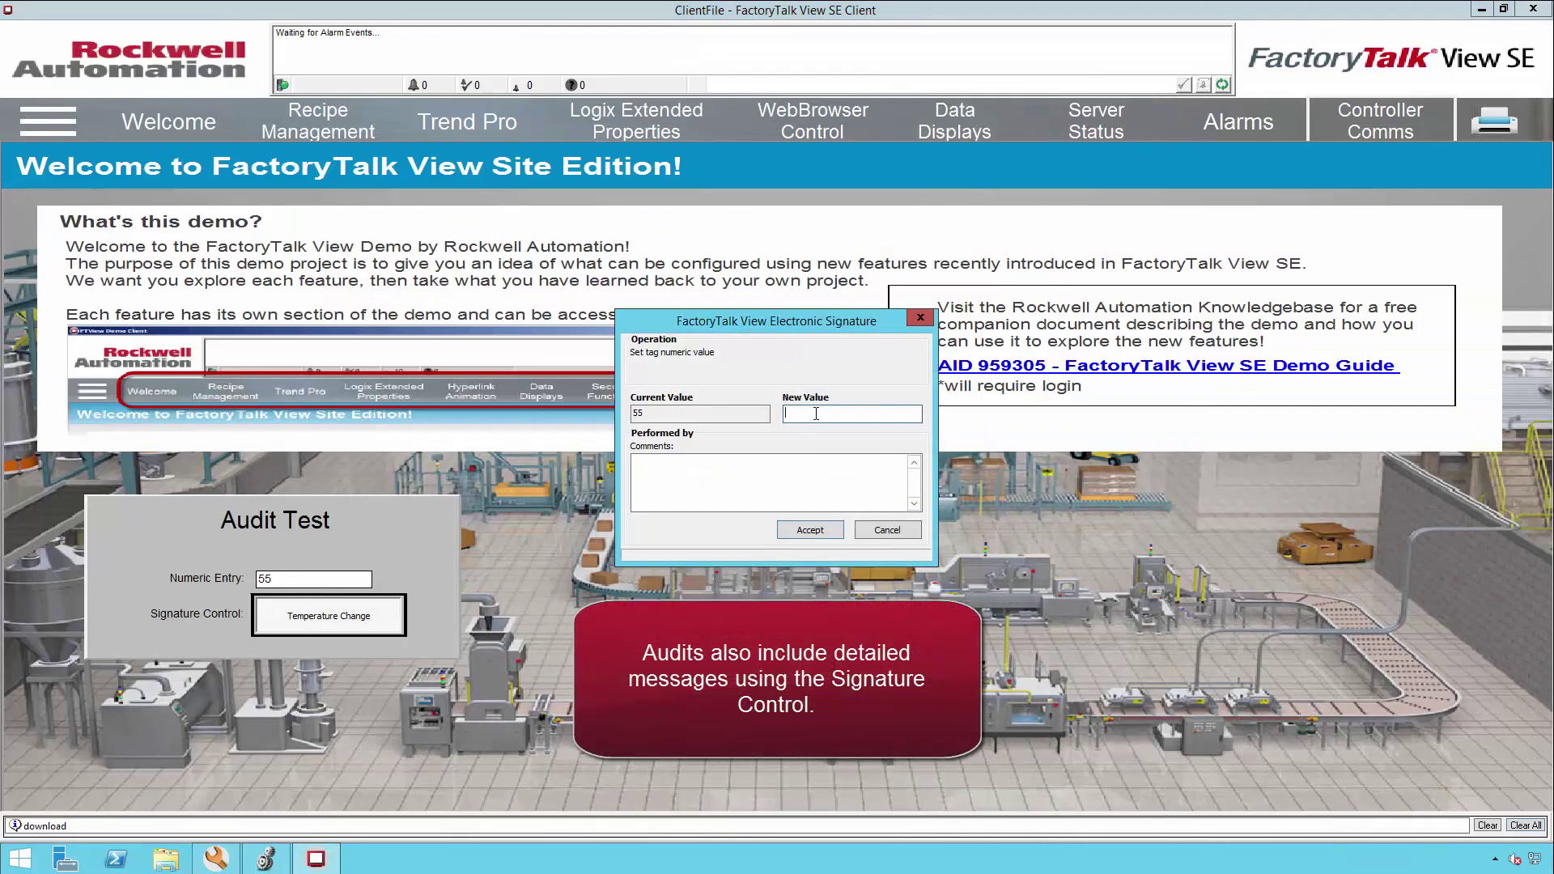
pyautogui.click(750, 478)
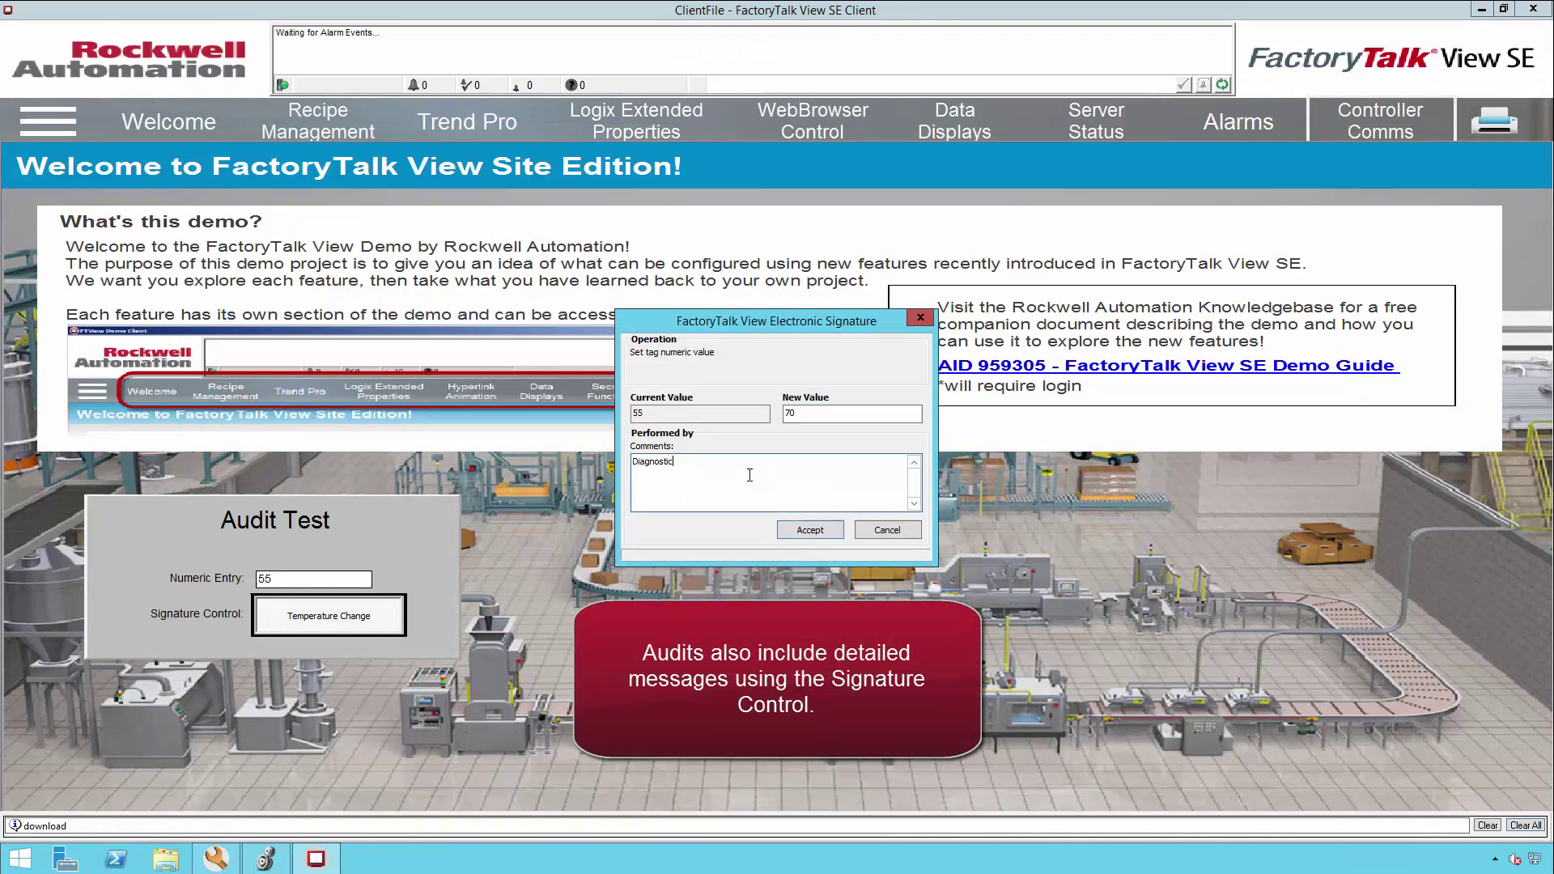
pyautogui.click(811, 531)
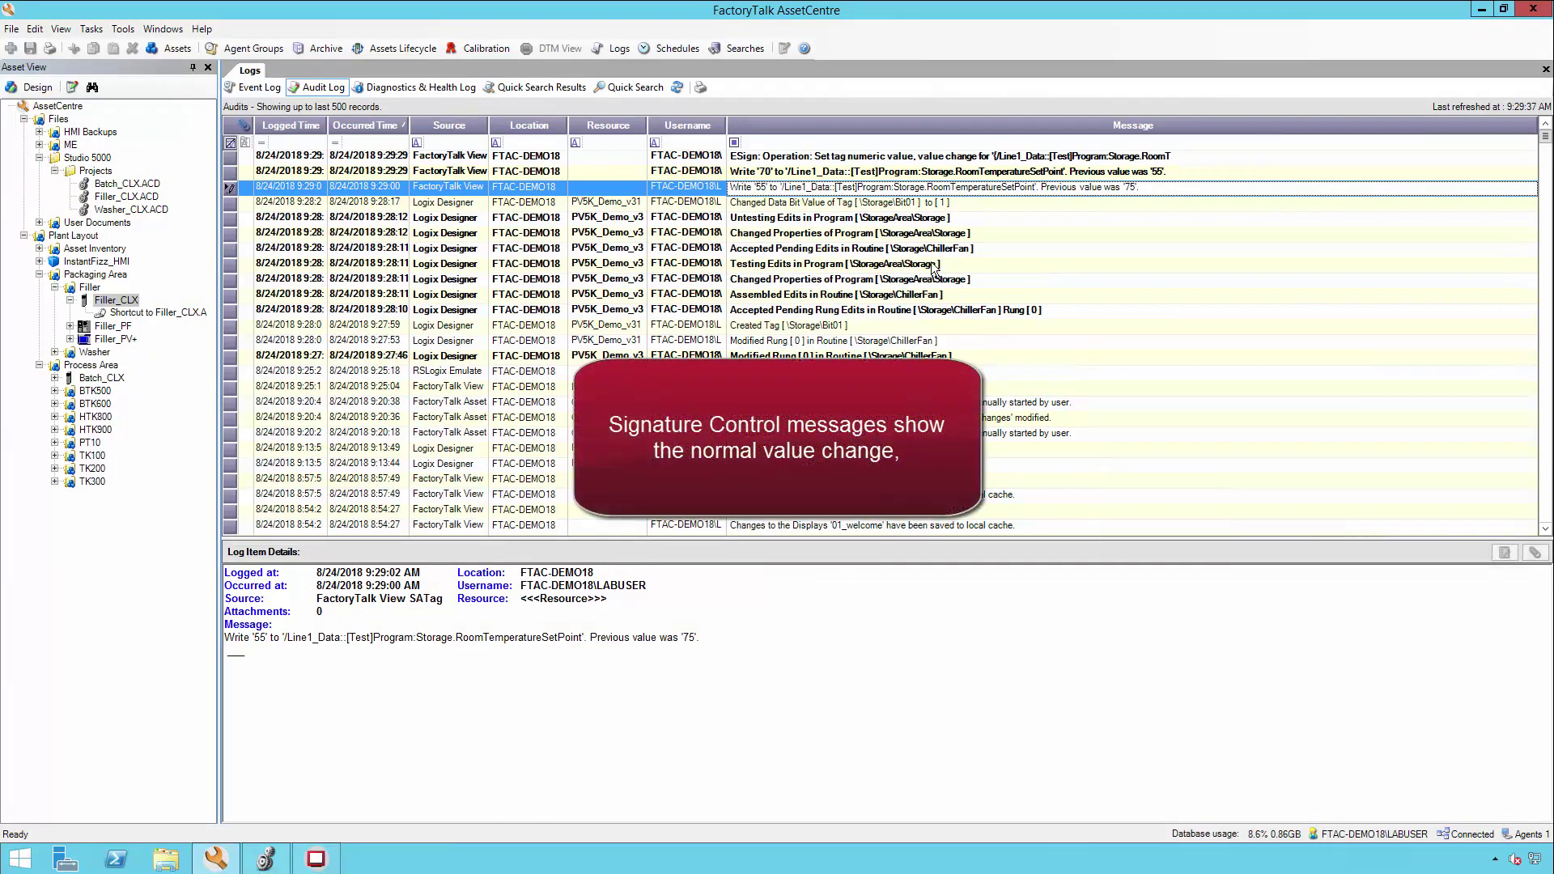
# - View the Write '70' entry, then the ESign entry showing 55 to 70 and its comment
pyautogui.click(1005, 173)
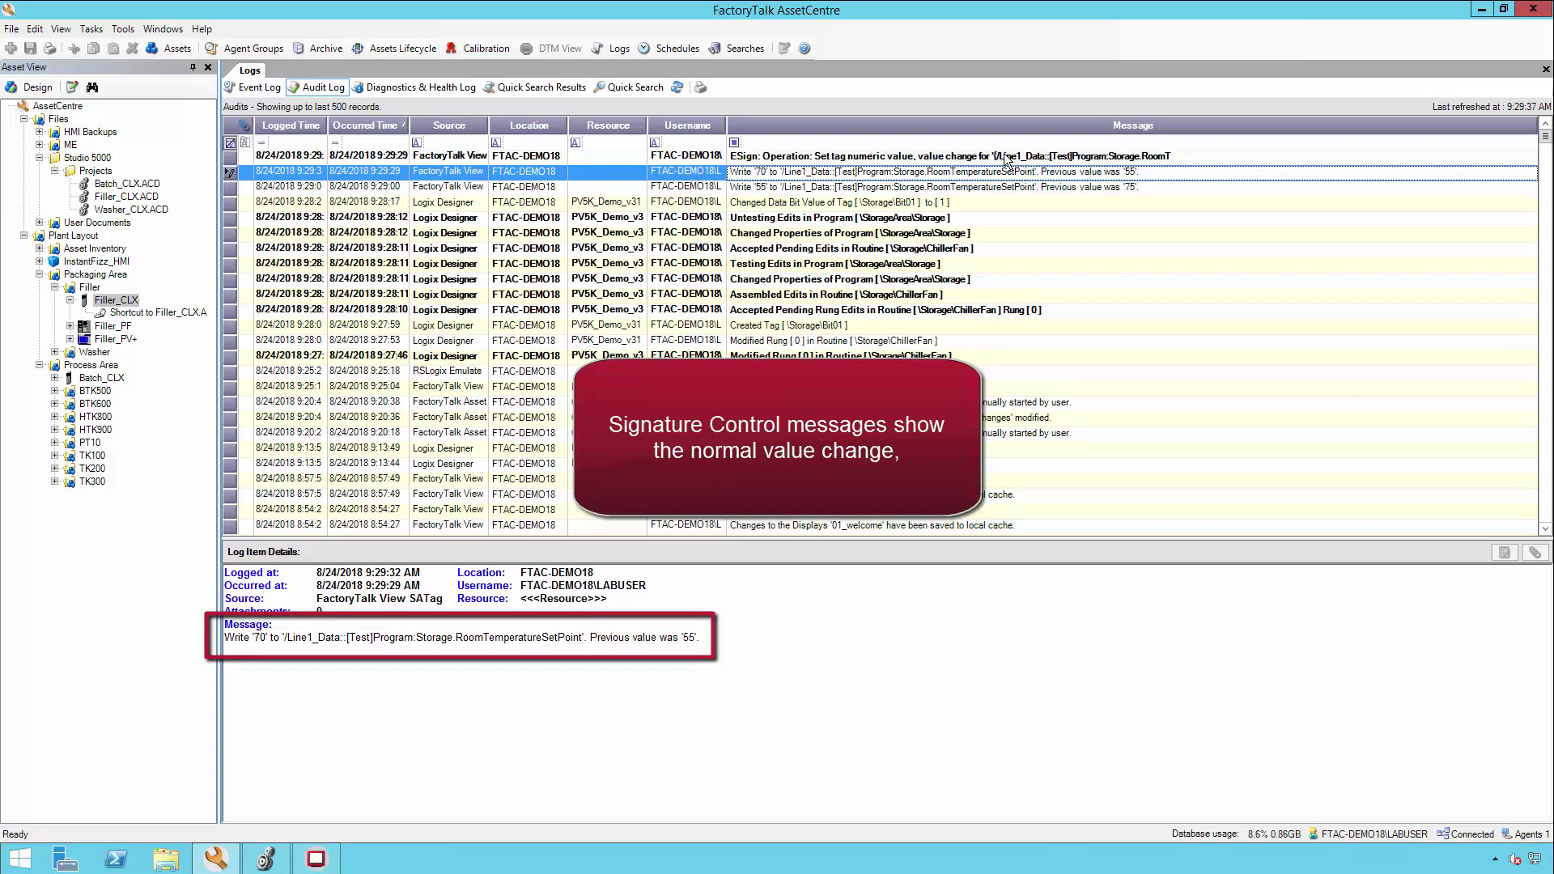
pyautogui.click(1007, 156)
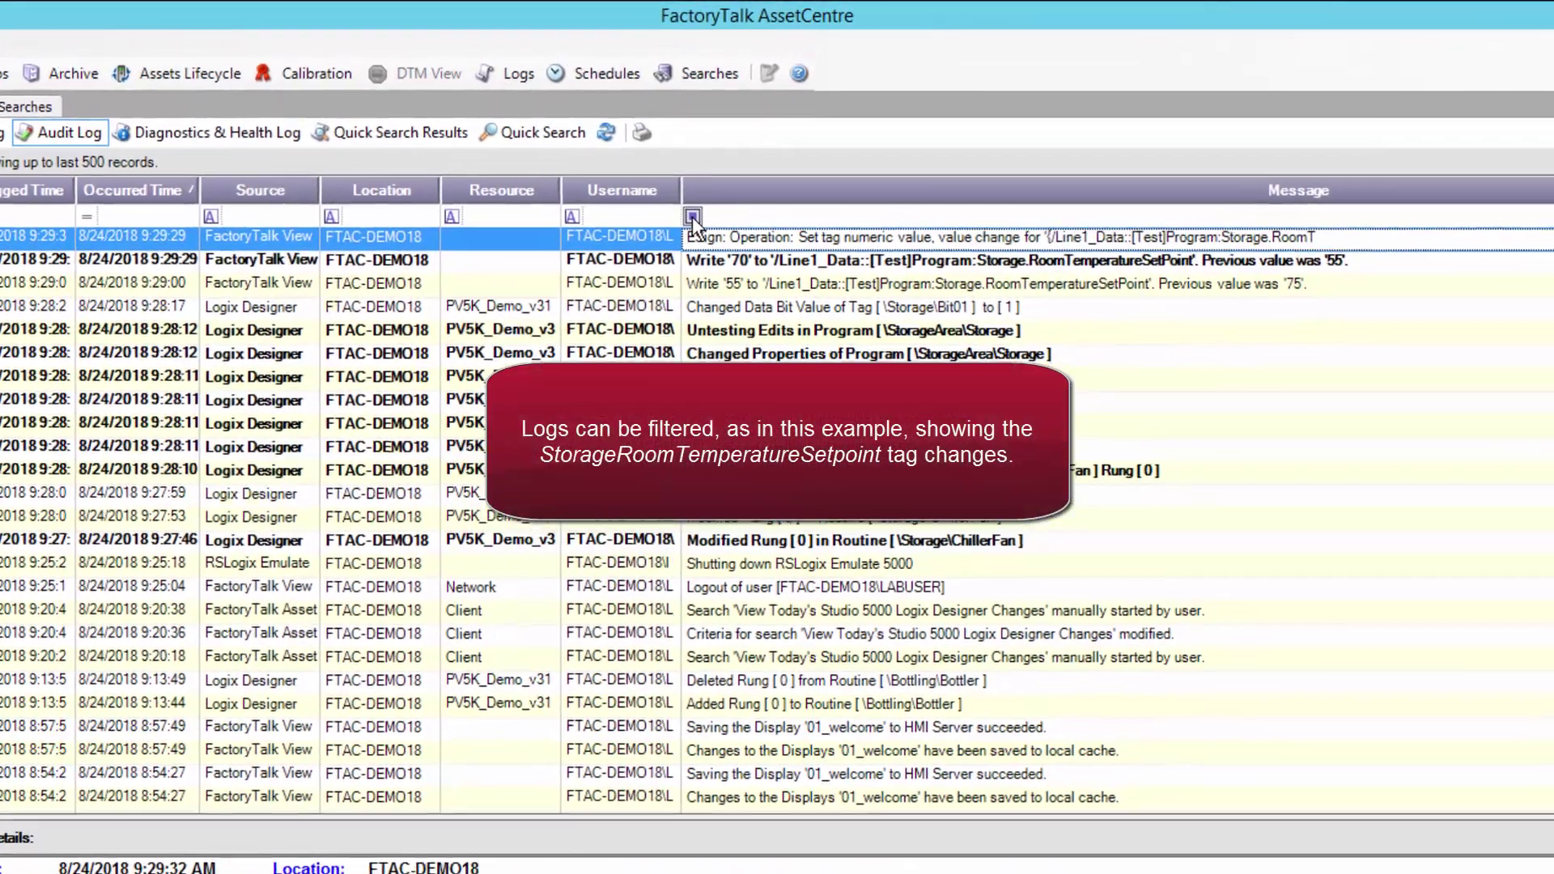
# - Filter the Message column to entries containing 'RoomTemperature'
pyautogui.click(692, 217)
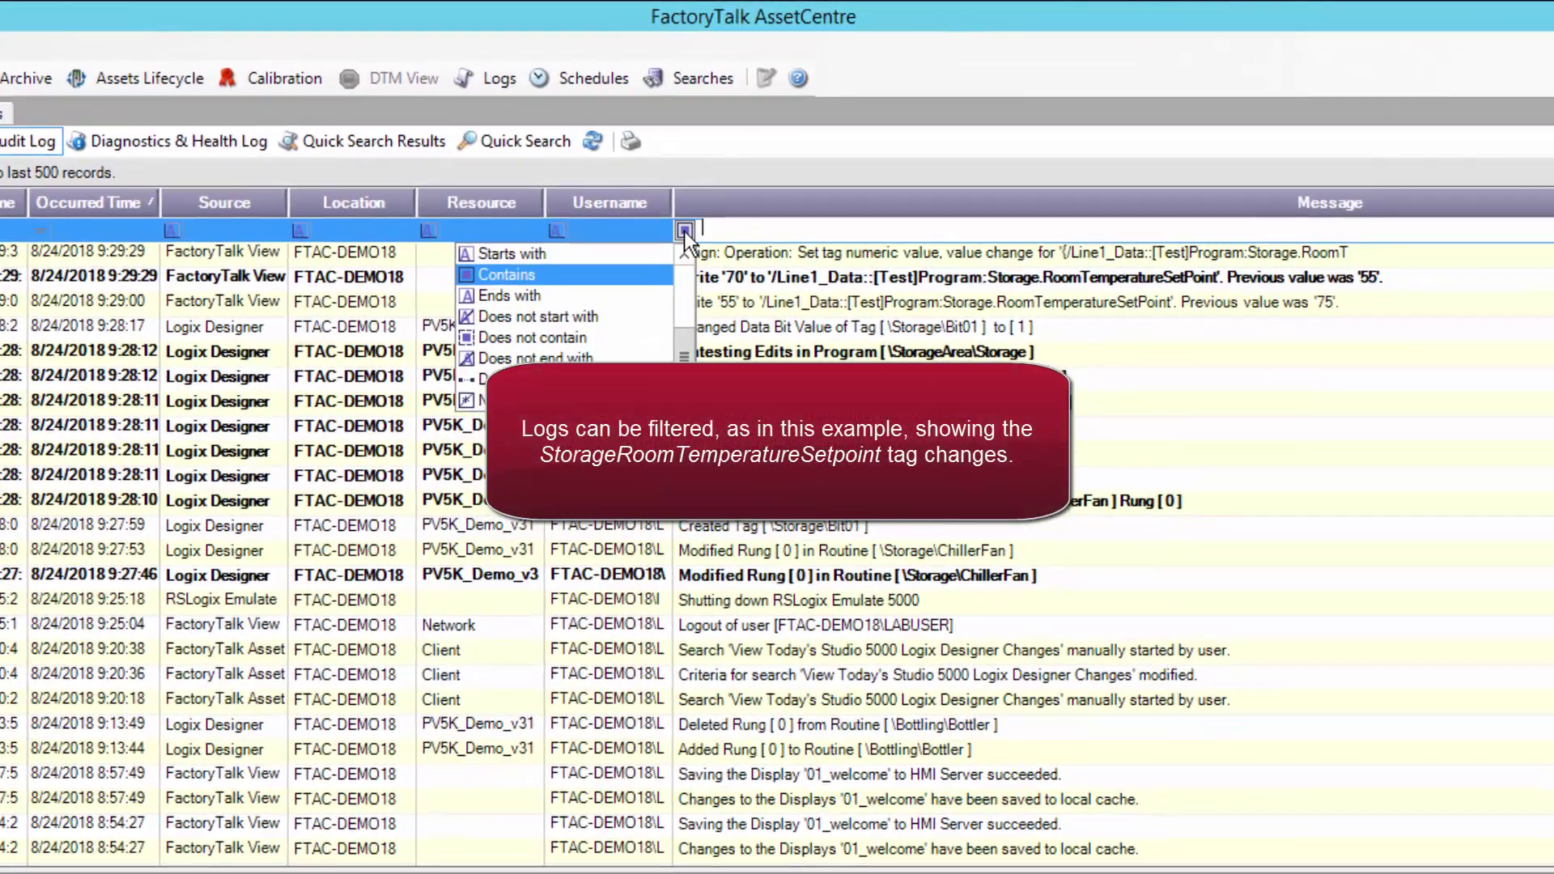
pyautogui.click(528, 280)
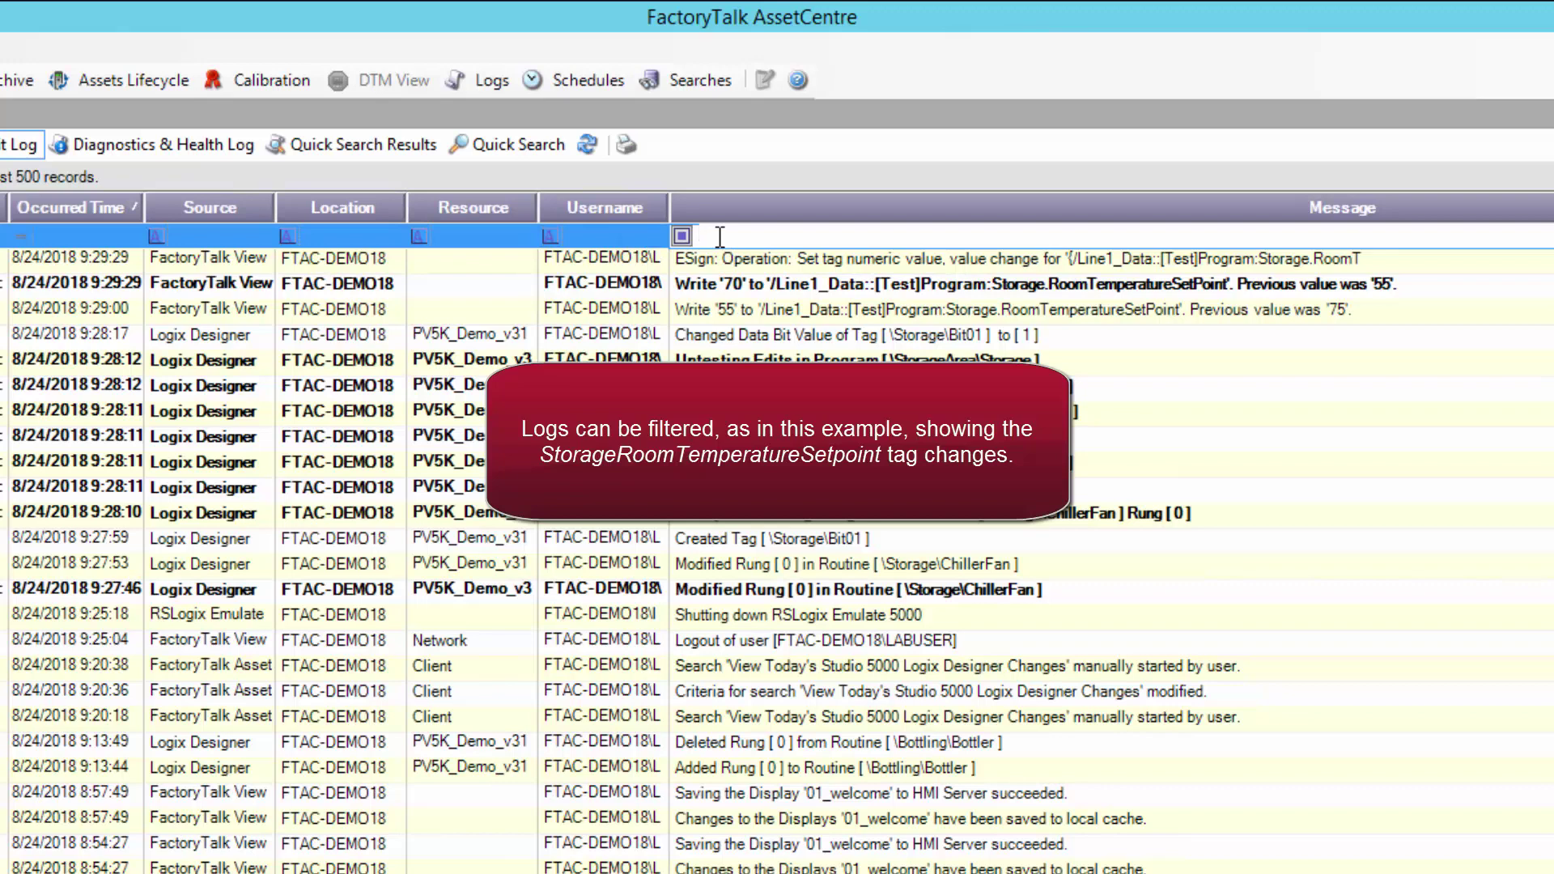
pyautogui.write('Room')
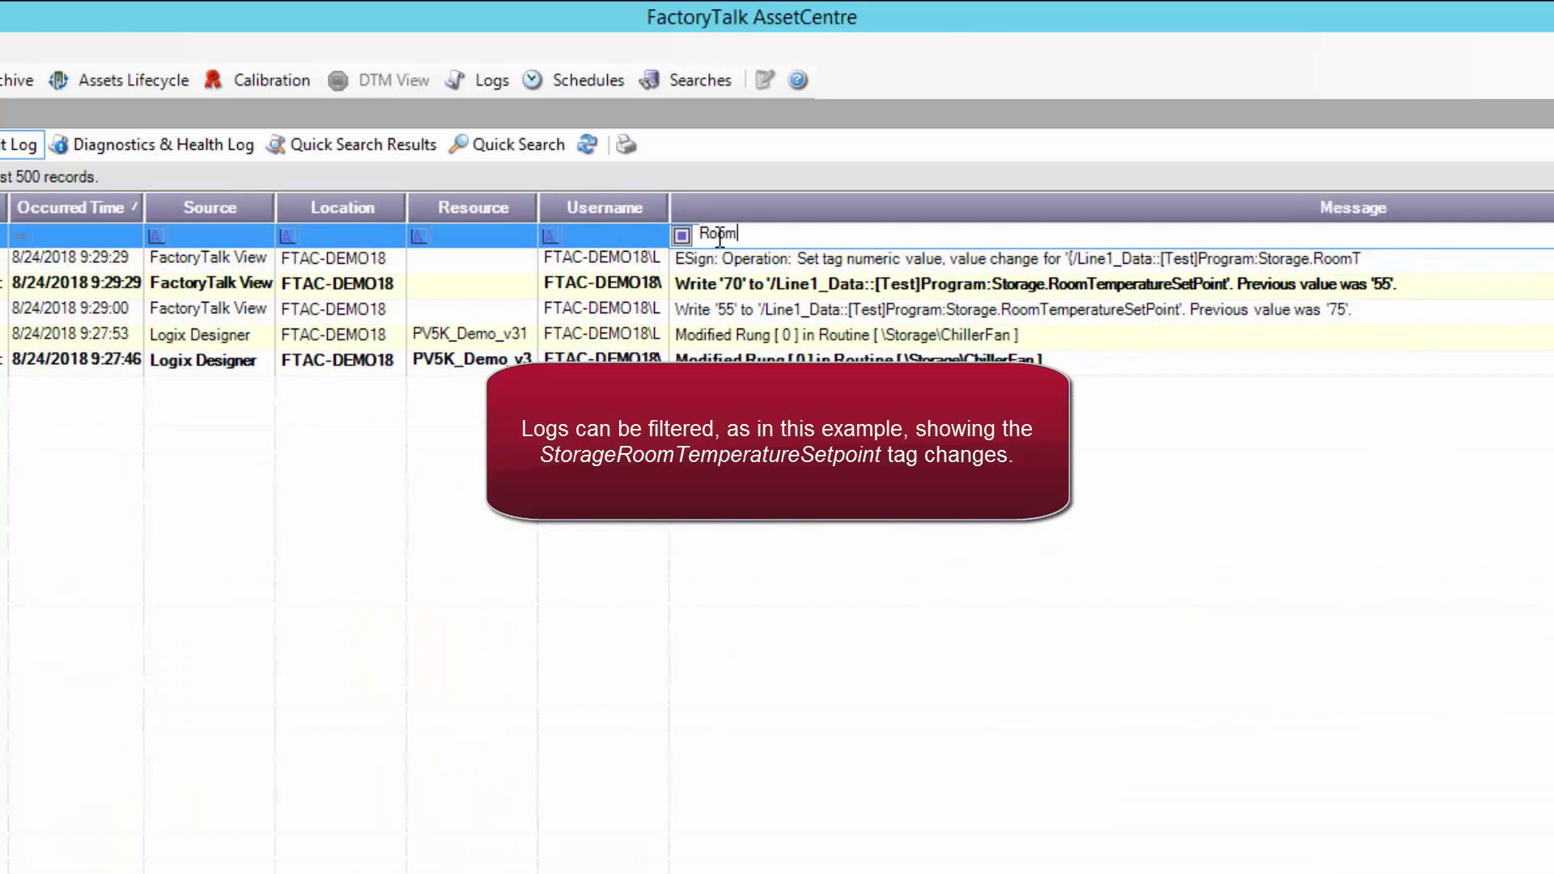
pyautogui.write('Tempe')
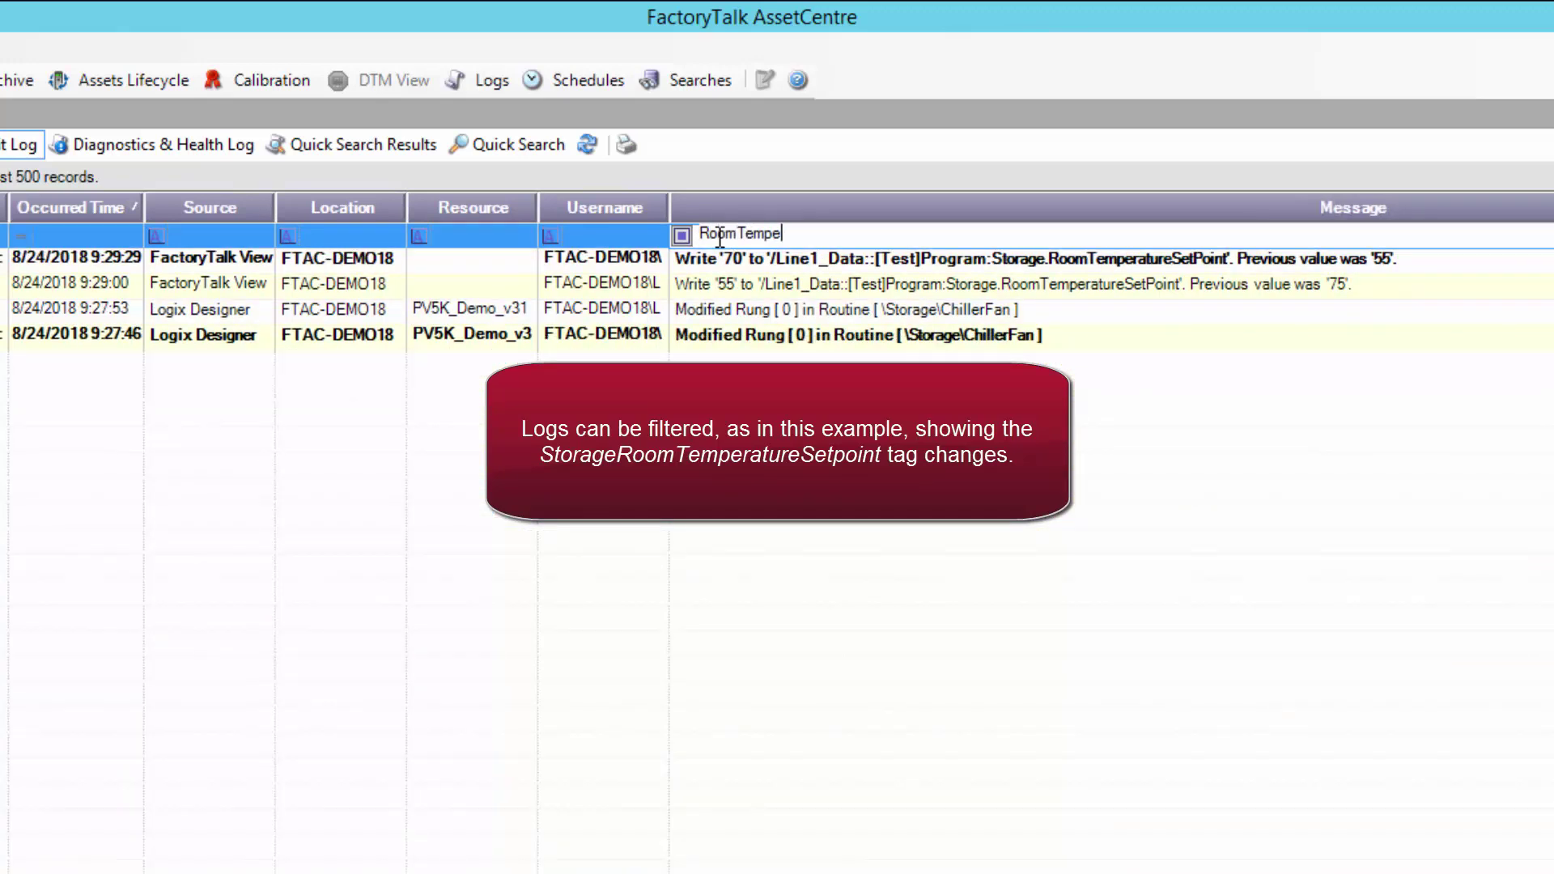
pyautogui.write('rature')
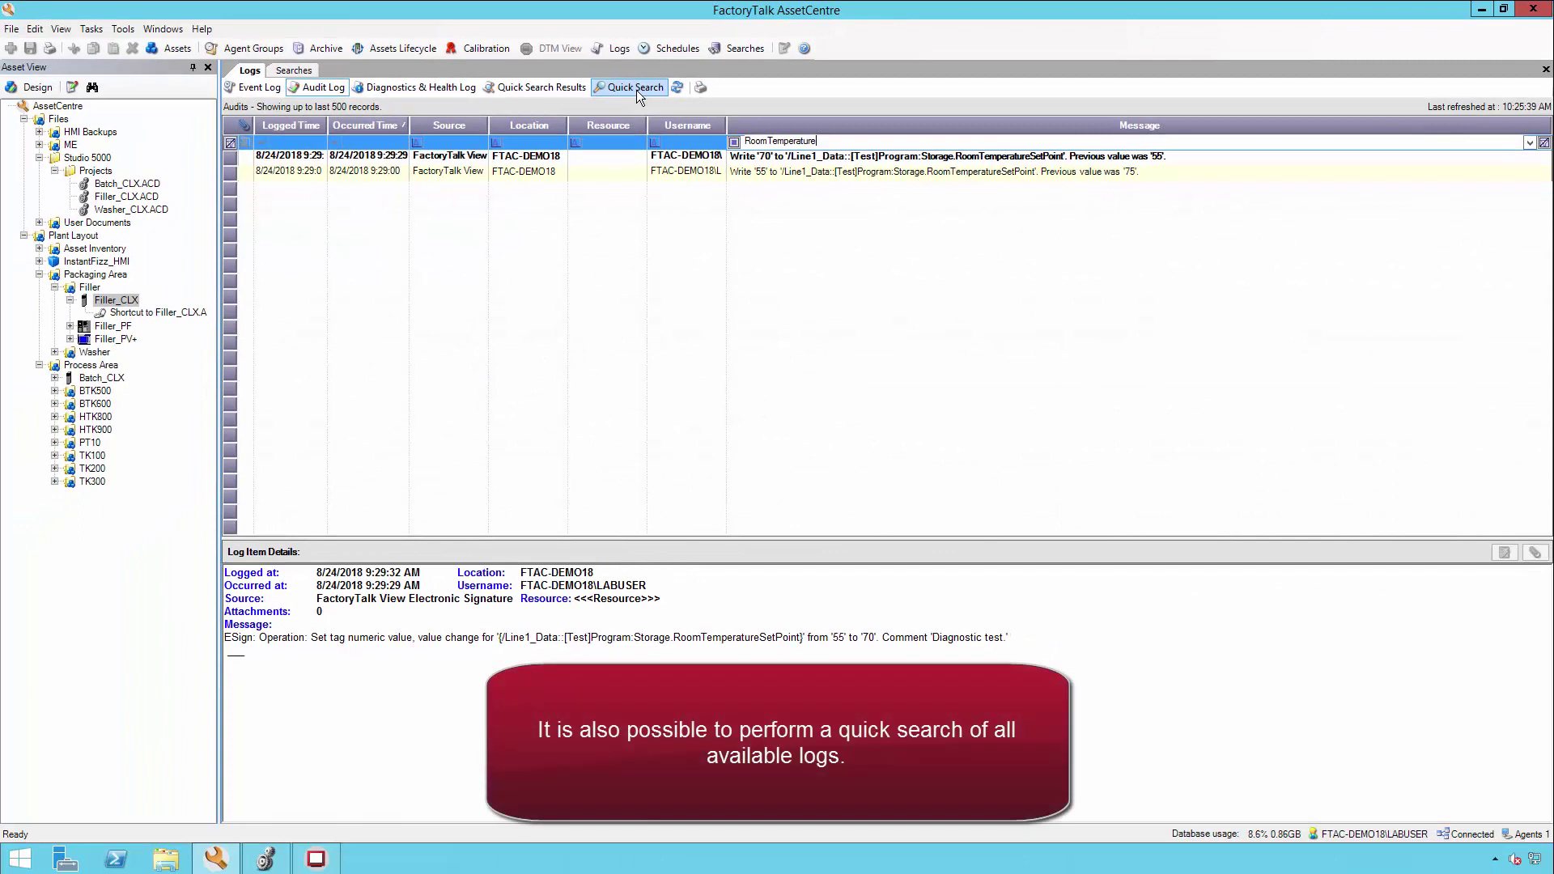
# - Set a Quick Search on the server database for messages containing "Write '", up to 500 records
pyautogui.click(636, 89)
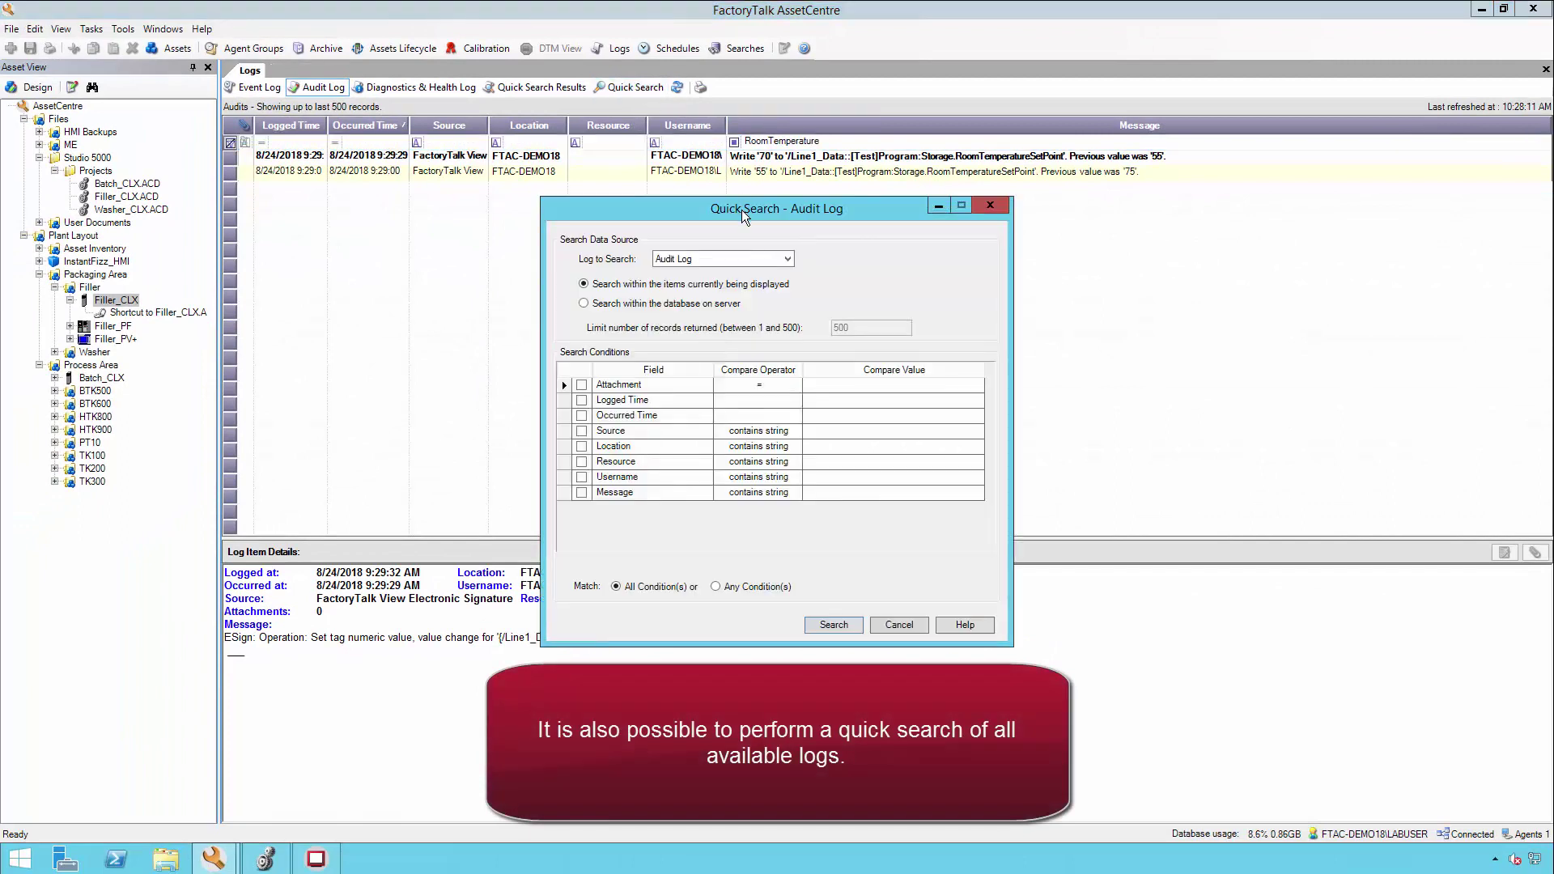
pyautogui.click(584, 304)
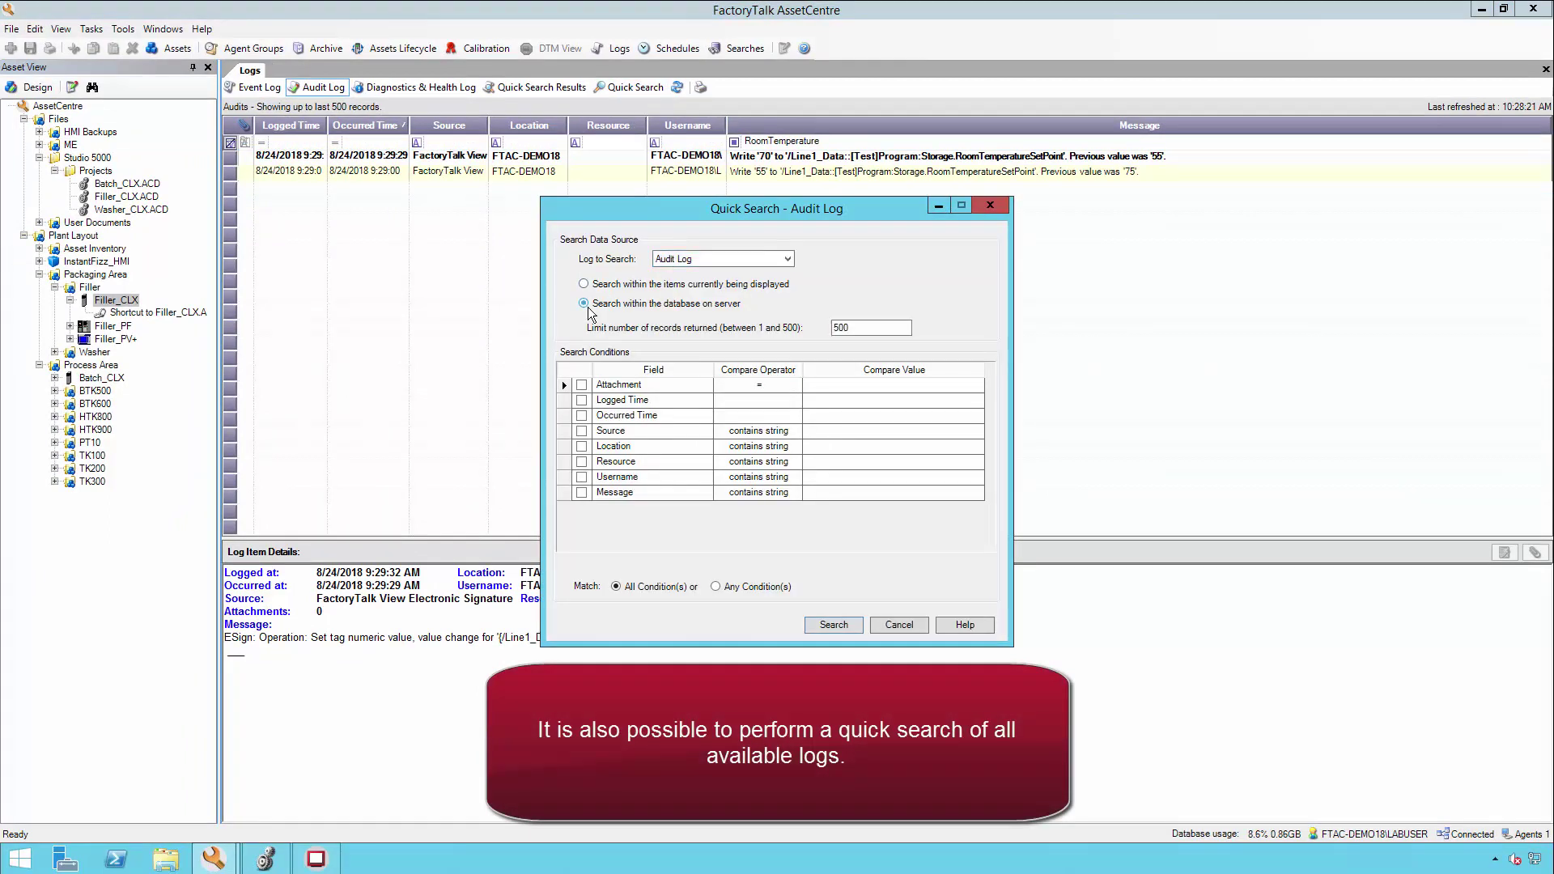
pyautogui.click(582, 493)
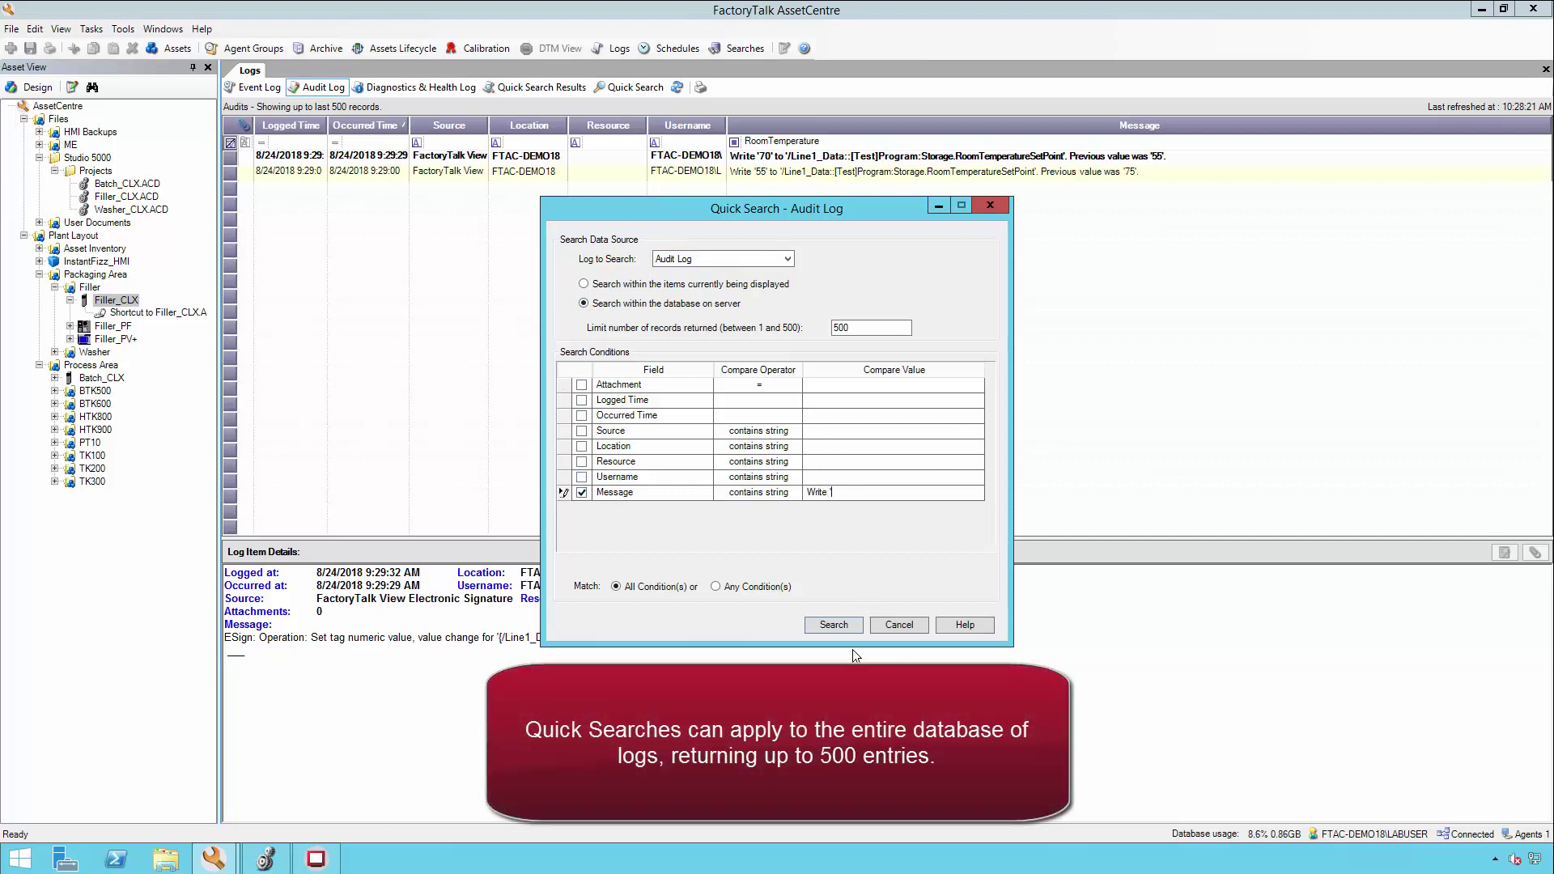
pyautogui.write("Write '")
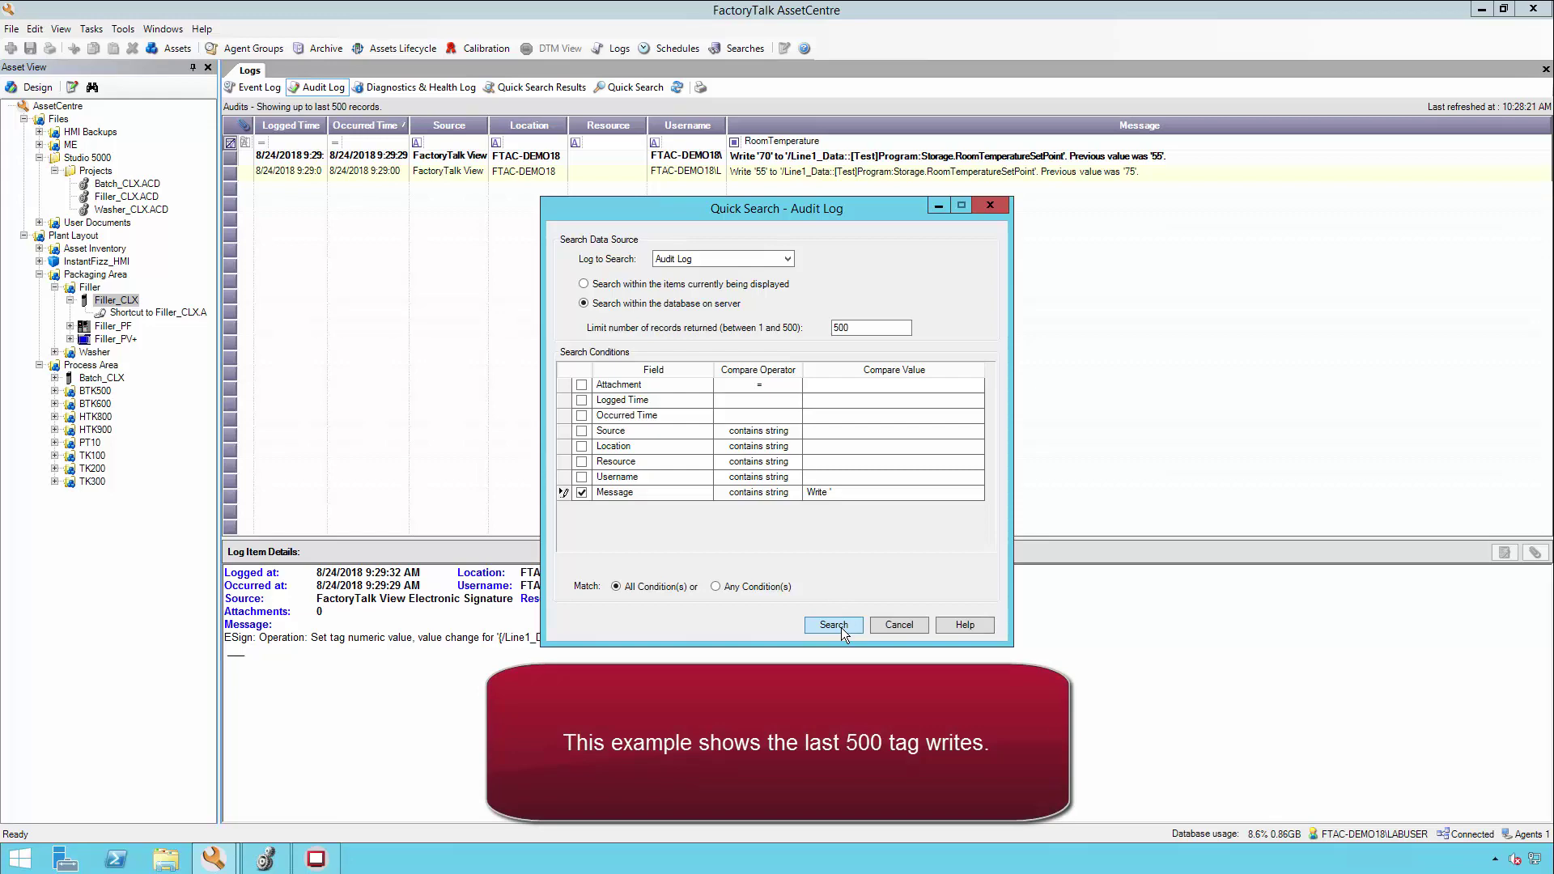
# - Run the search to get 32 write records, then list the four scheduled searches
pyautogui.click(842, 628)
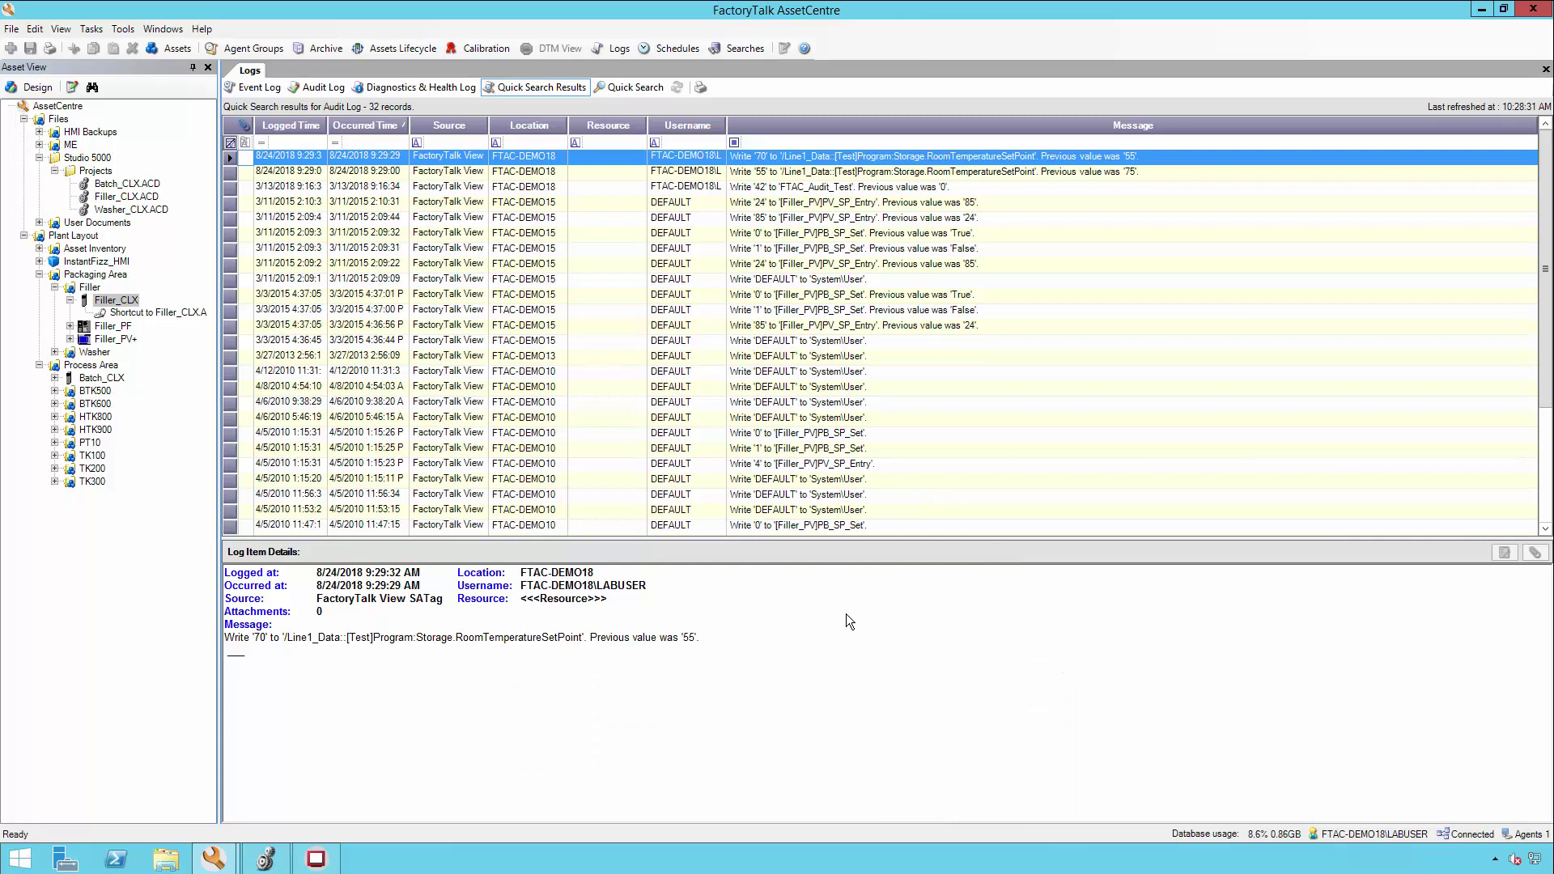
pyautogui.click(746, 48)
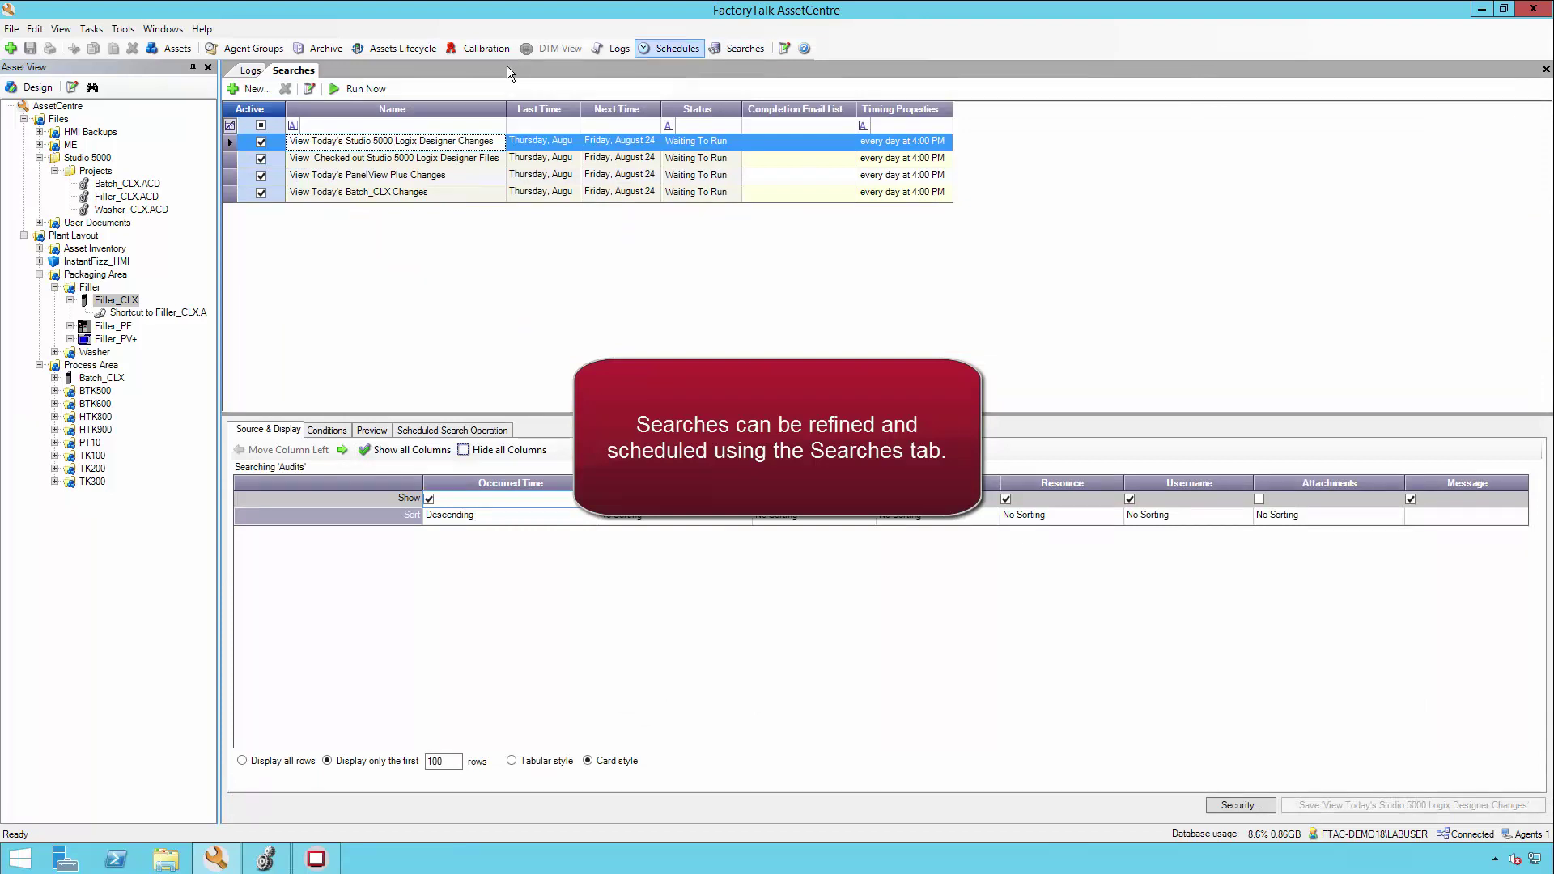
# - Run the View Today's Studio 5000 Logix Designer Changes report and page to its second page
pyautogui.click(370, 89)
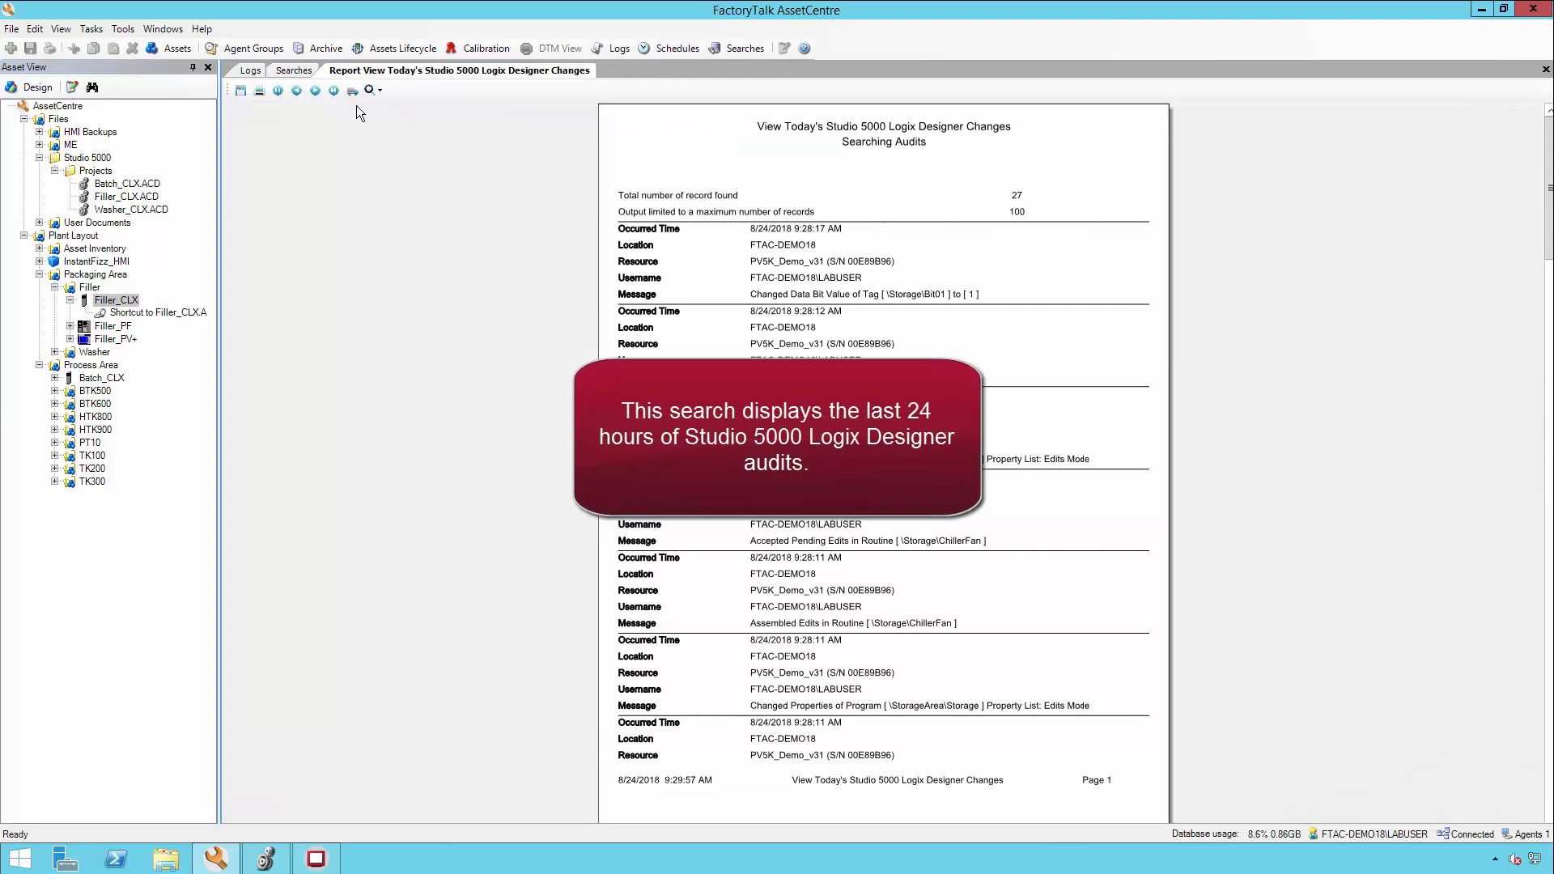
pyautogui.click(318, 86)
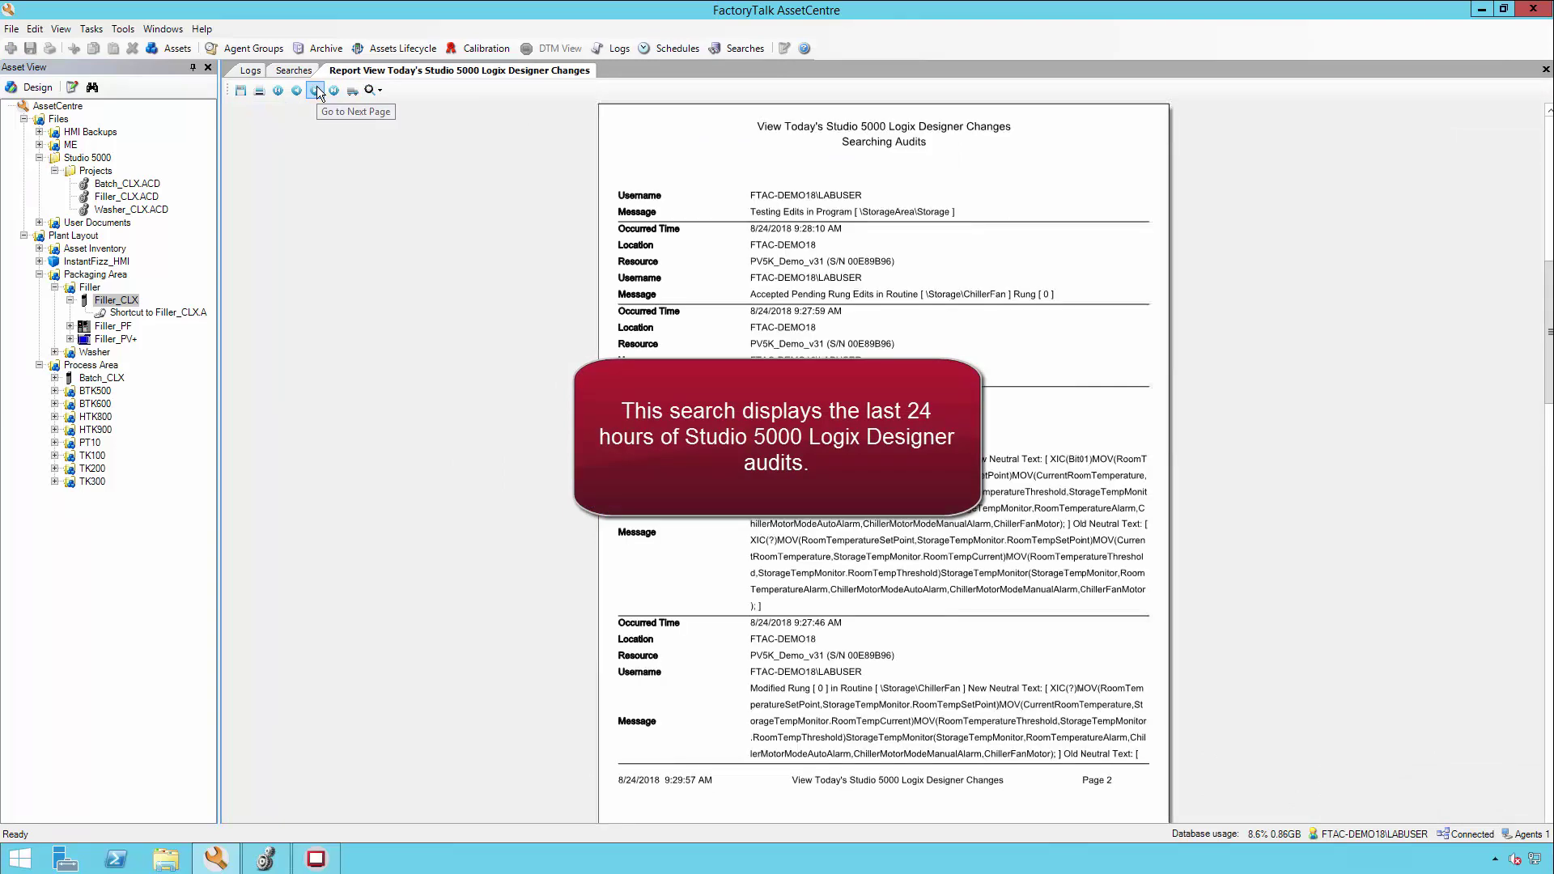
# - Close the Studio 5000 changes report to get back to the Audit Log
pyautogui.click(1546, 70)
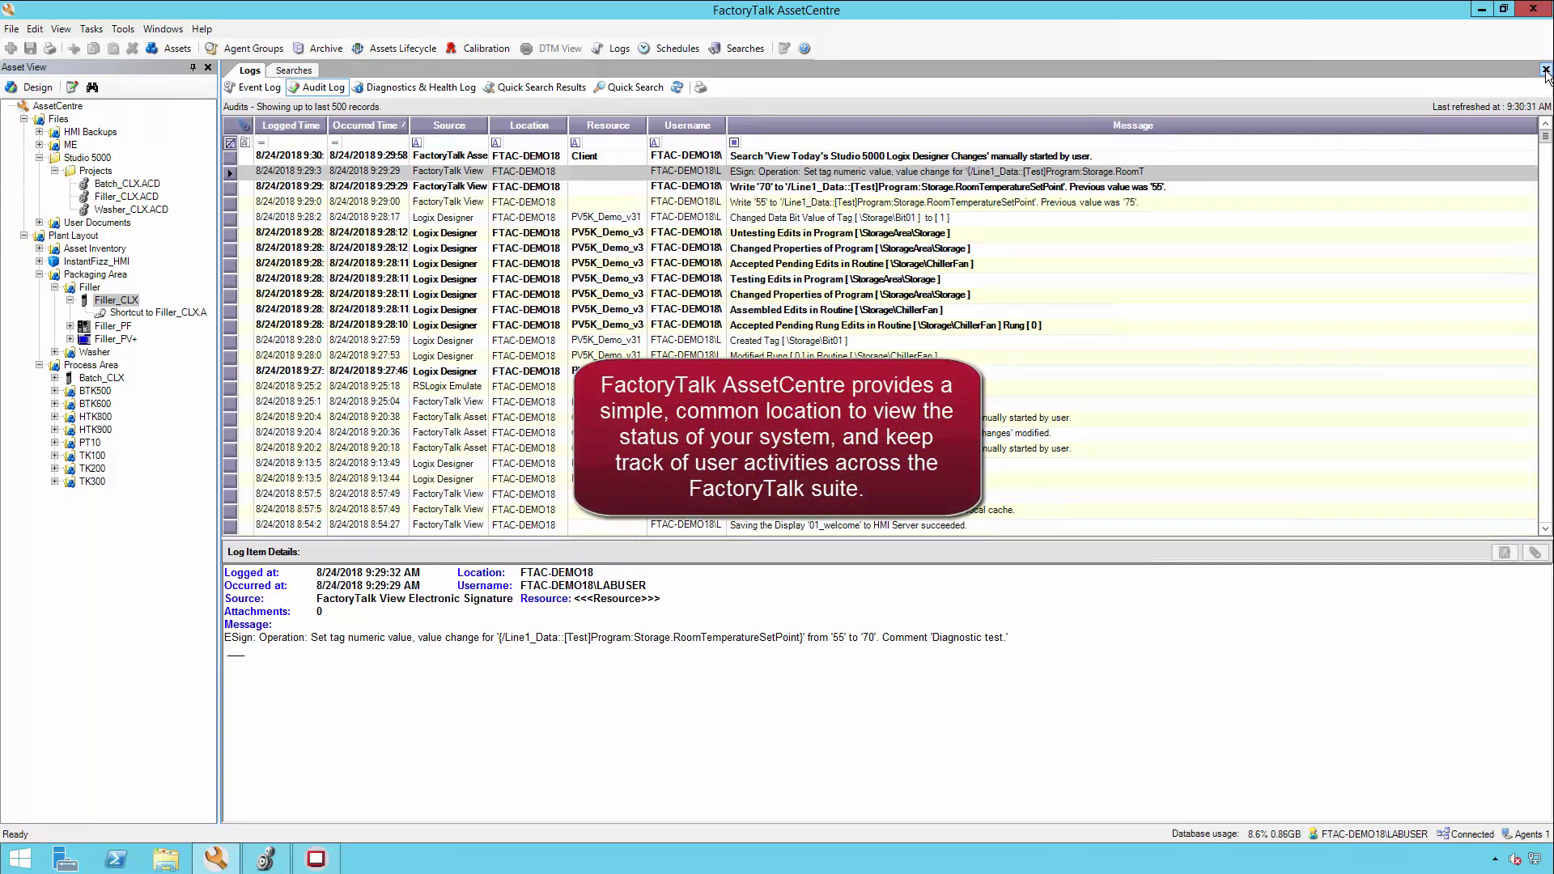